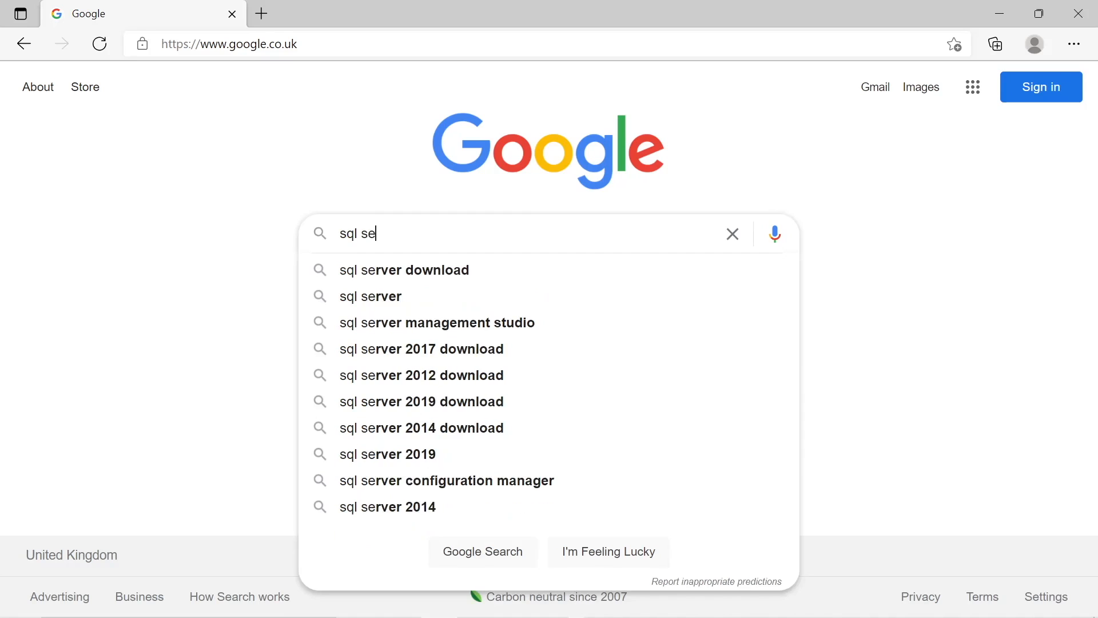
# Search for SQL Server downloads, open Microsoft's download page and download the free SQL Server 2019 Express edition
pyautogui.click(397, 278)
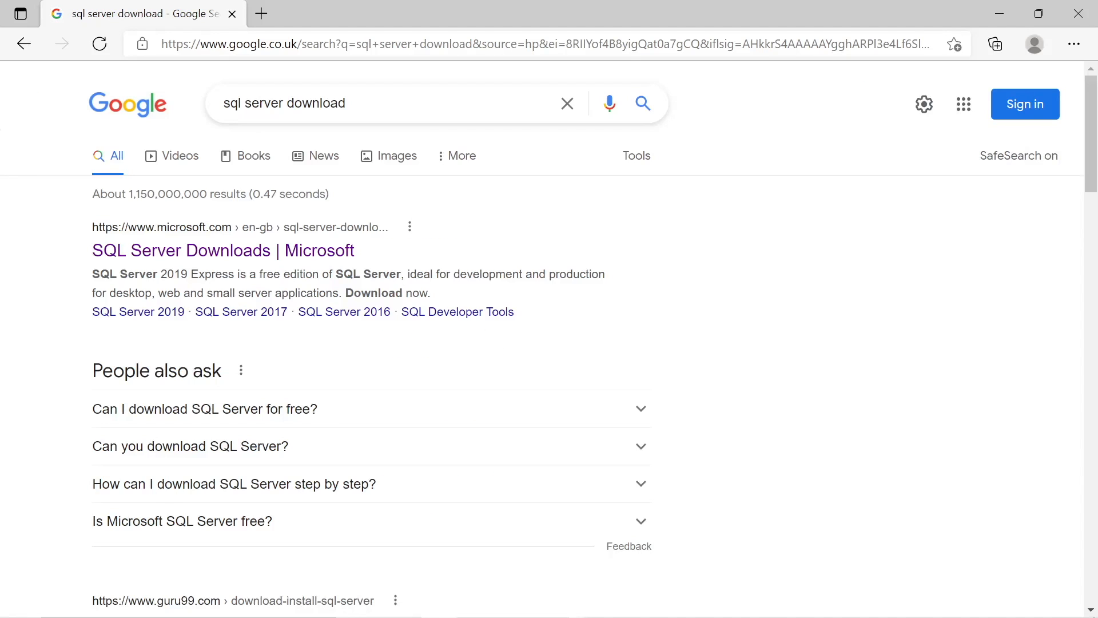
pyautogui.click(215, 253)
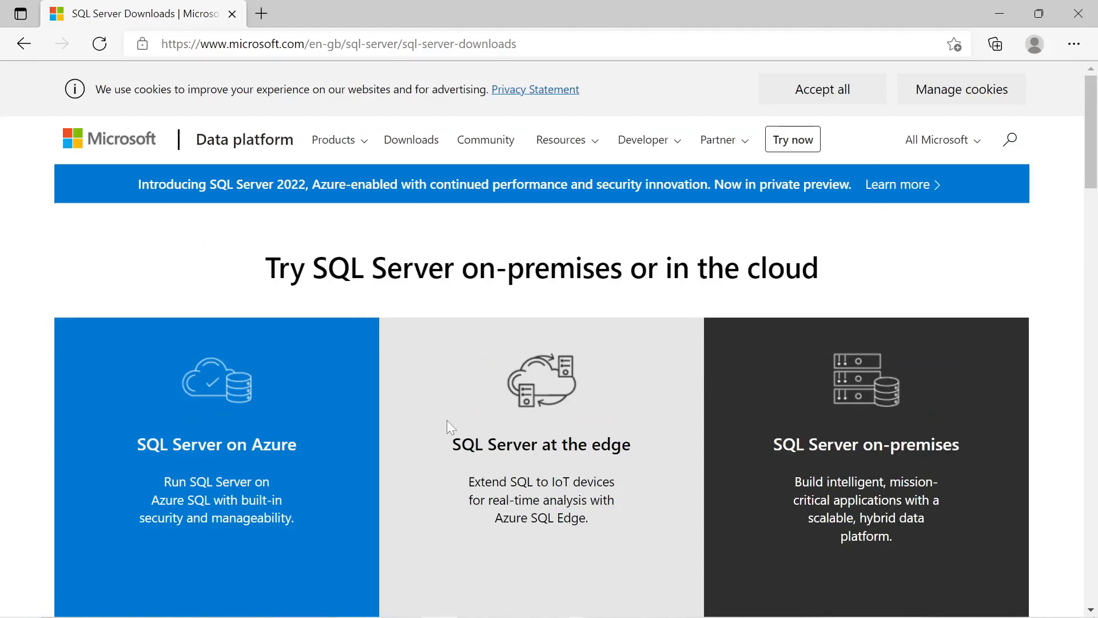
pyautogui.scroll(-2, 450, 433)
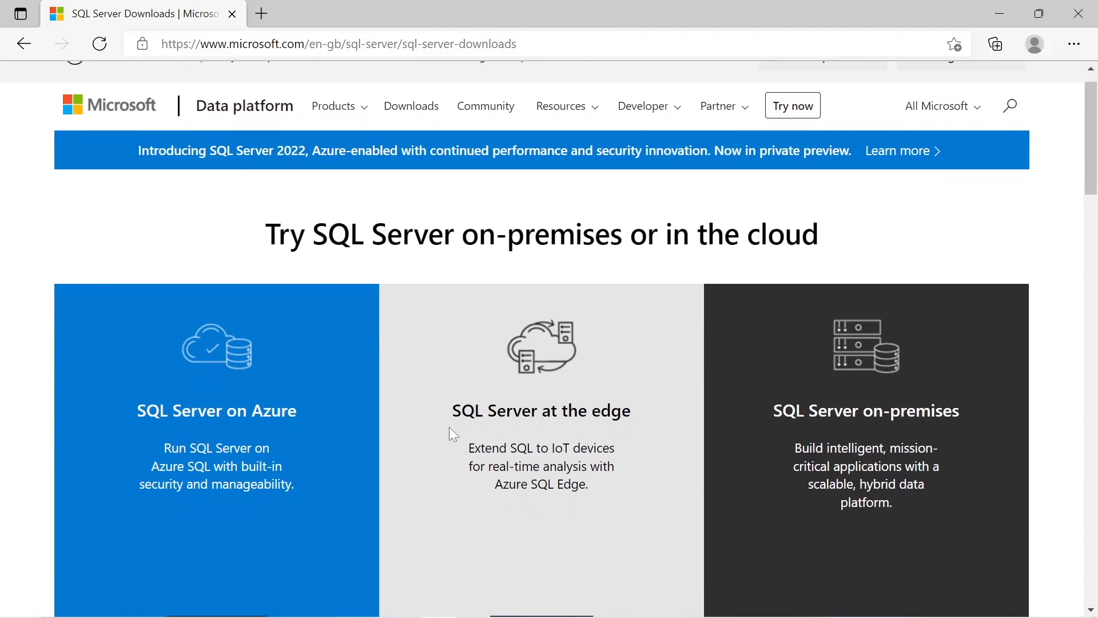
pyautogui.scroll(1, 419, 519)
pyautogui.scroll(-2, 421, 520)
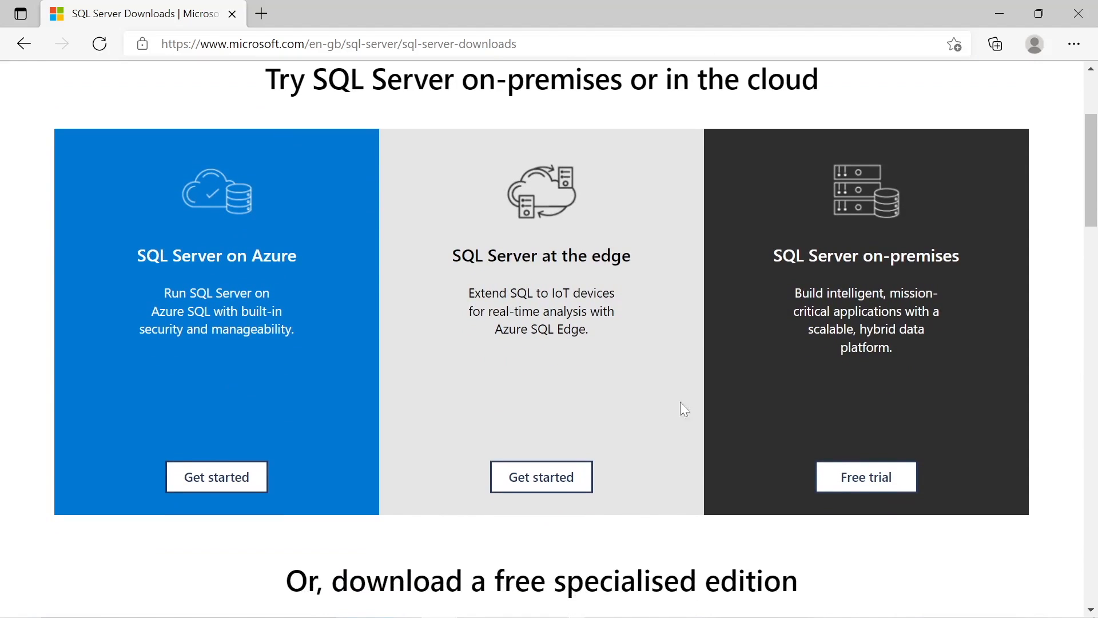
pyautogui.scroll(-2, 643, 552)
pyautogui.scroll(-3, 646, 554)
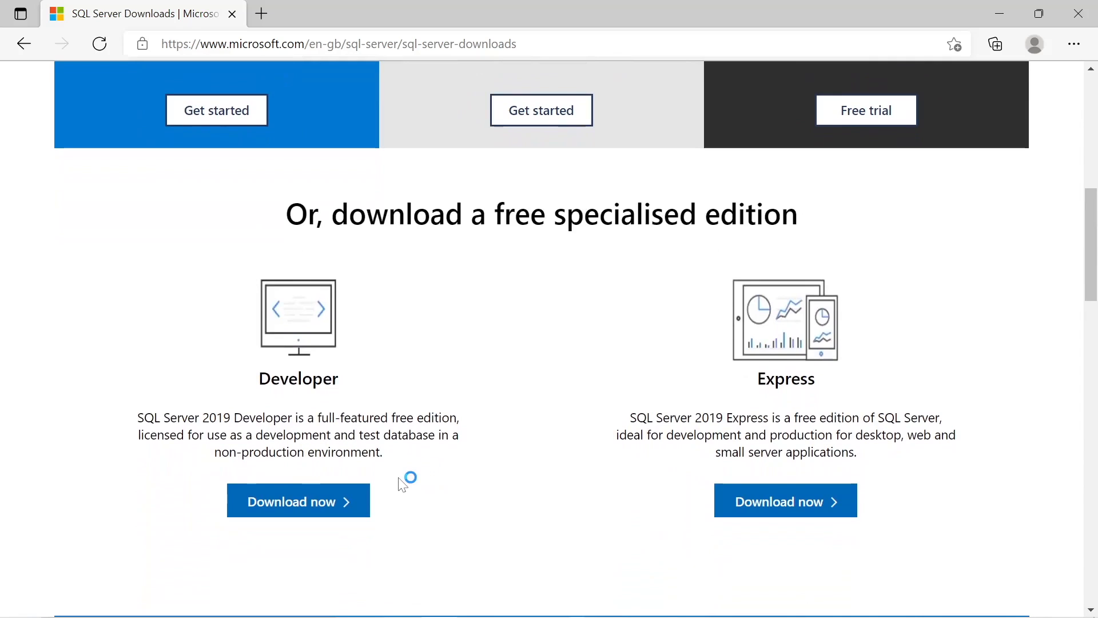
pyautogui.click(775, 501)
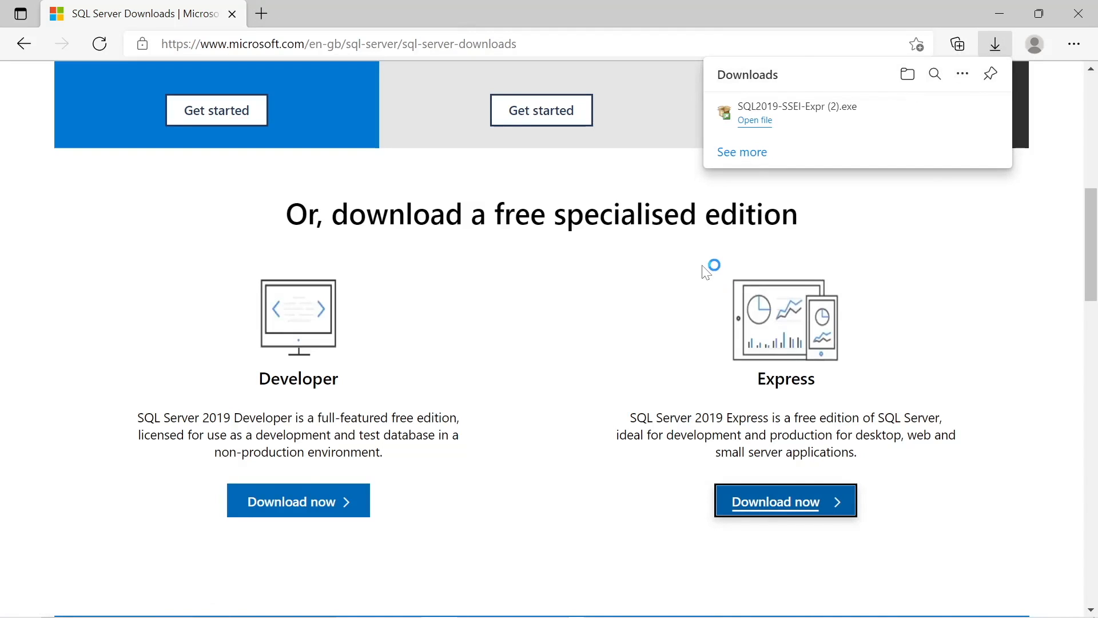
# Open the downloaded SQL Server 2019 Express installer and run the installation through to completion
pyautogui.click(756, 120)
pyautogui.click(348, 299)
pyautogui.click(831, 542)
pyautogui.click(831, 552)
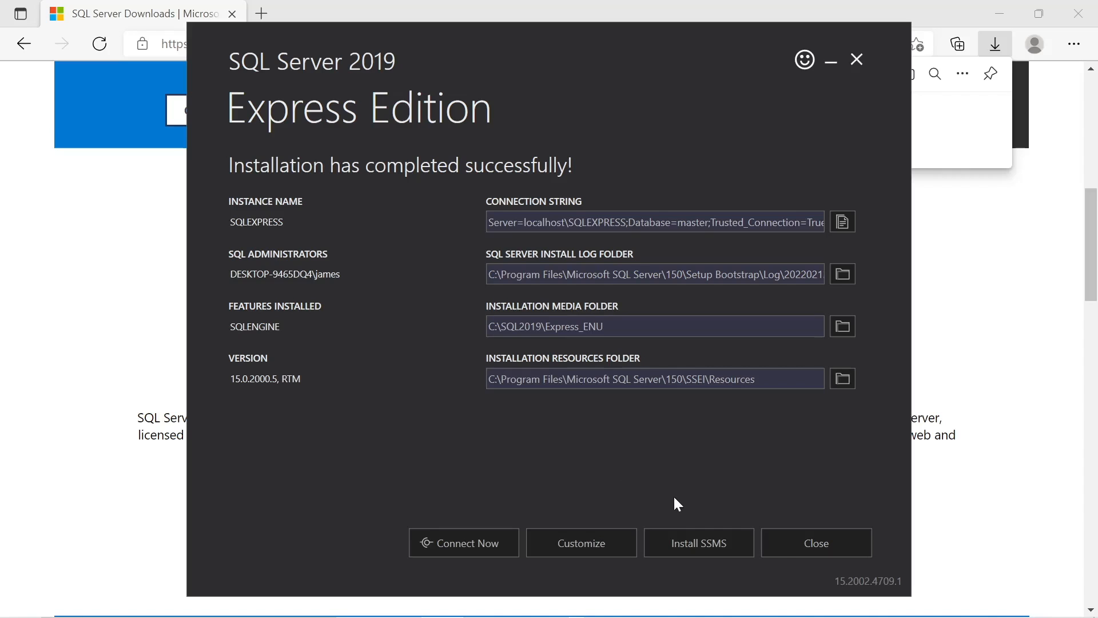
# Start the SSMS installation from the finished setup and download SQL Server Management Studio (SSMS) 18.10 from the docs page
pyautogui.click(693, 553)
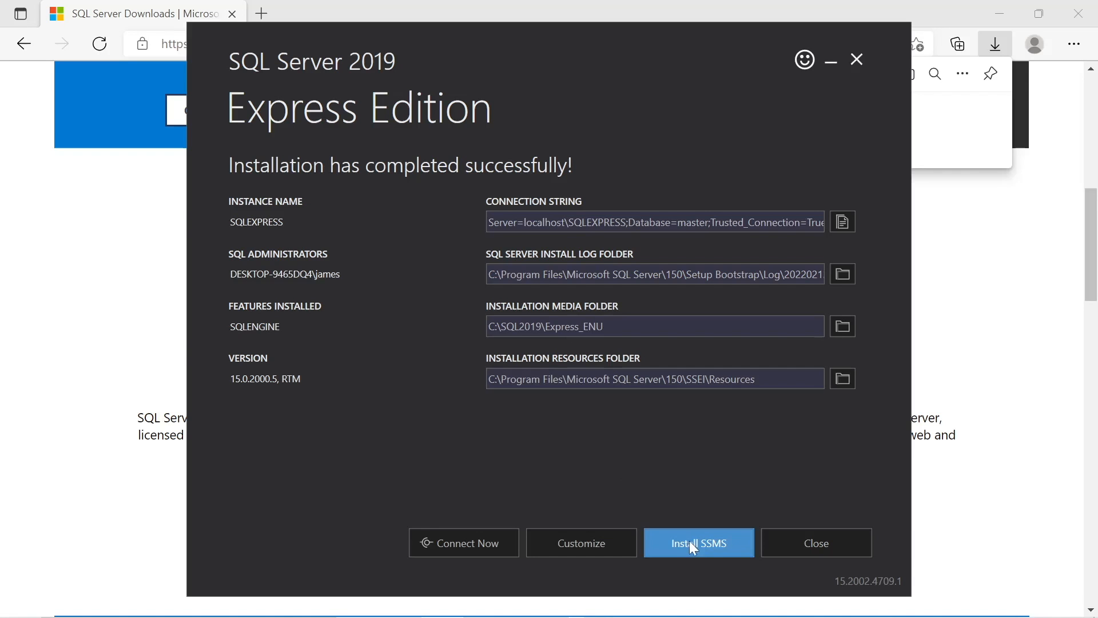
pyautogui.click(689, 547)
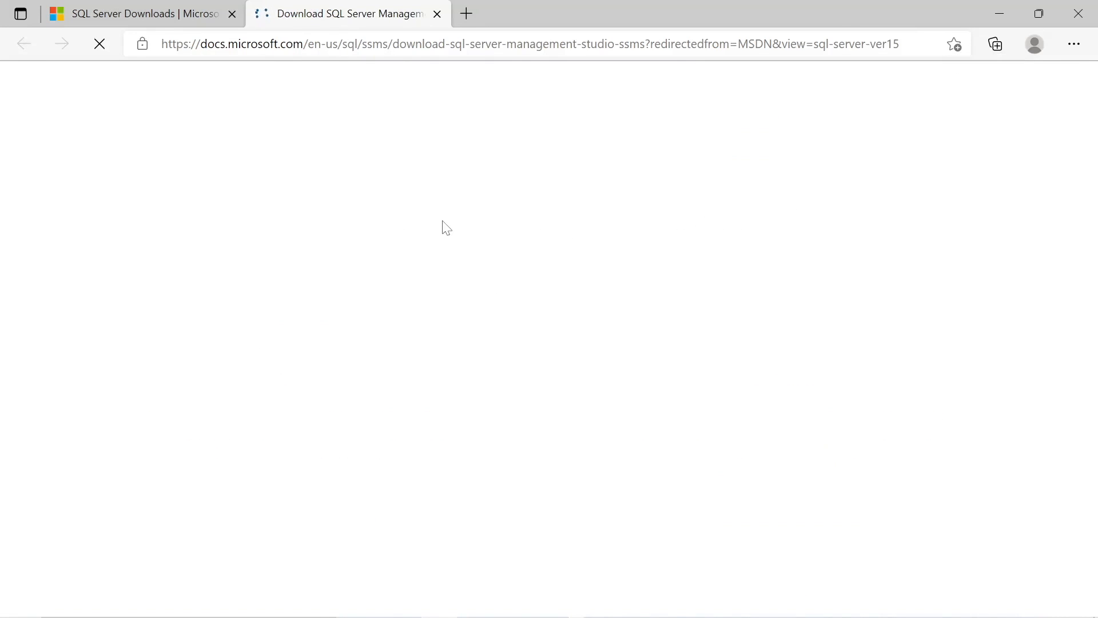
pyautogui.scroll(-1, 485, 394)
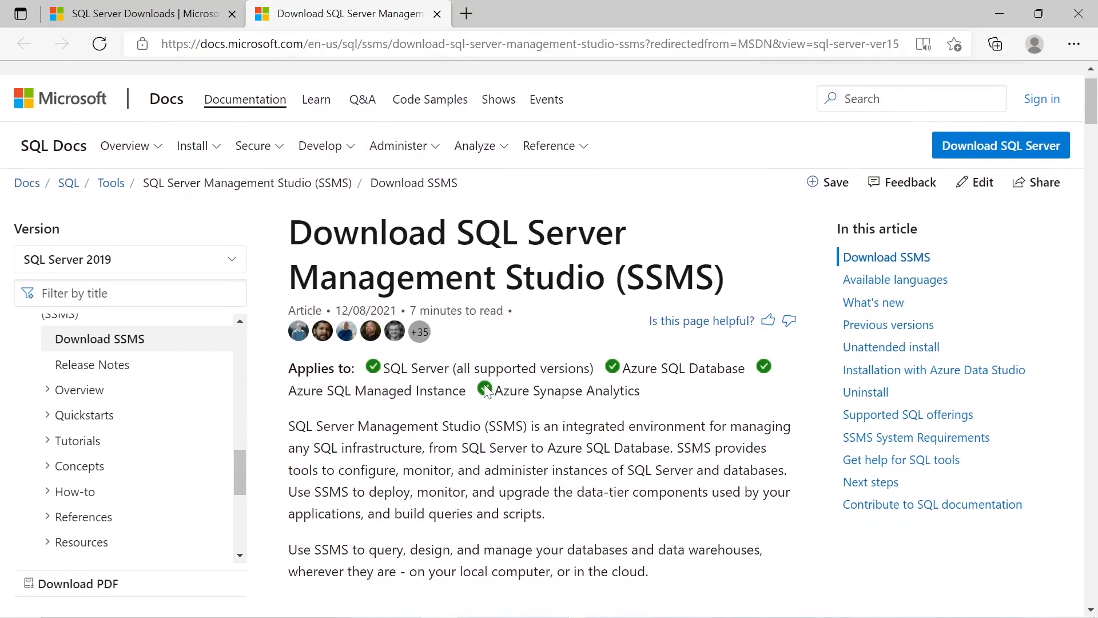
pyautogui.scroll(-5, 485, 394)
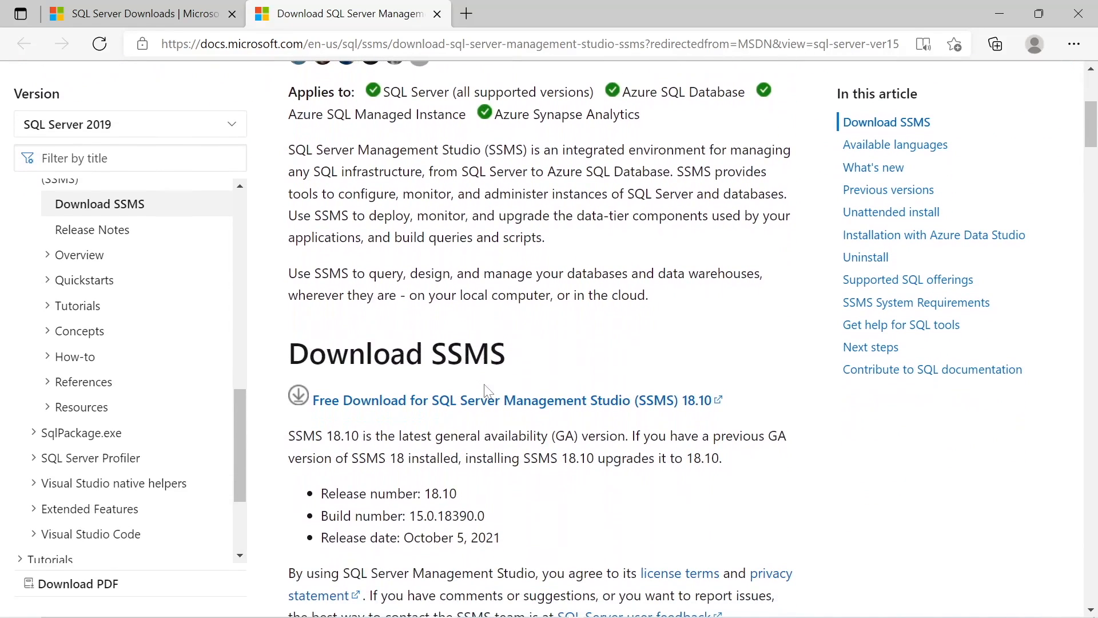
pyautogui.click(455, 403)
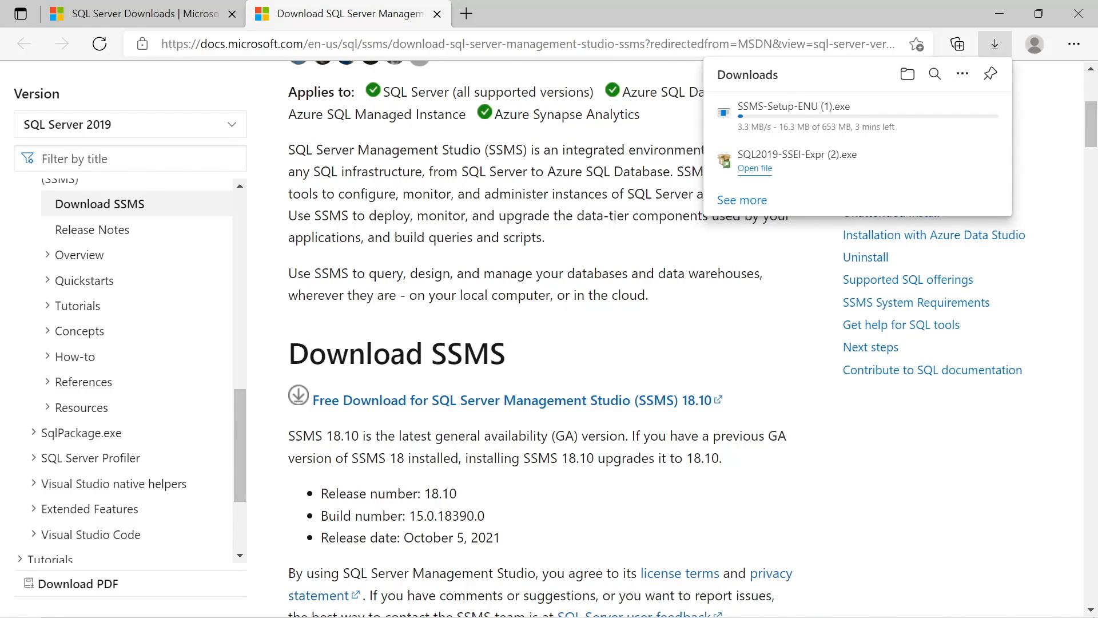
# Install SQL Server Management Studio 18.10 at the default location and close the installer
pyautogui.moveTo(761, 132)
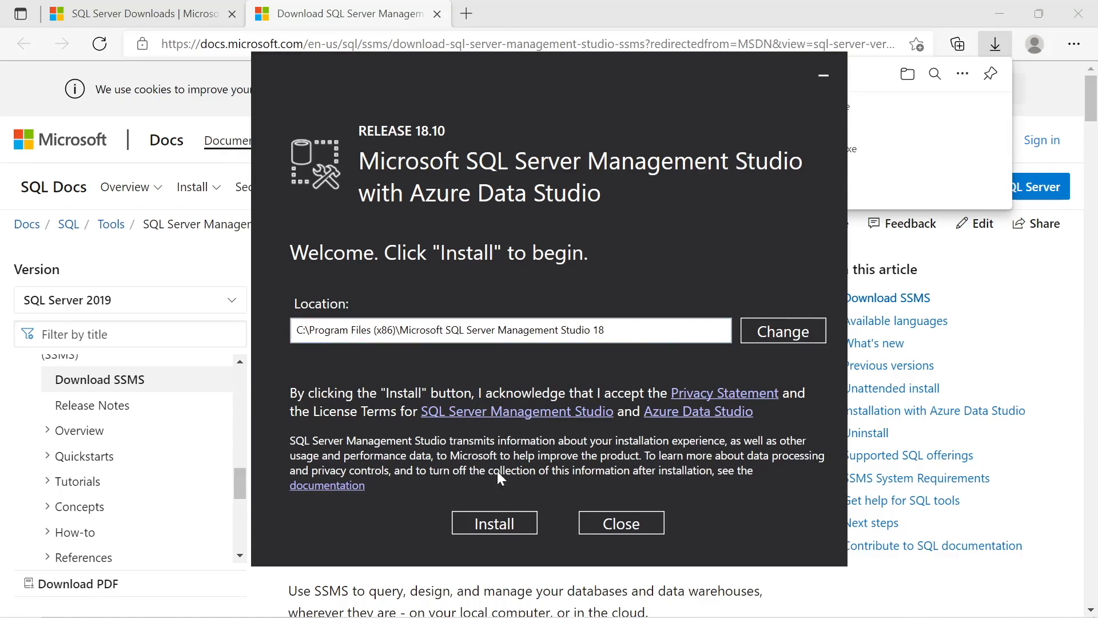
pyautogui.click(494, 525)
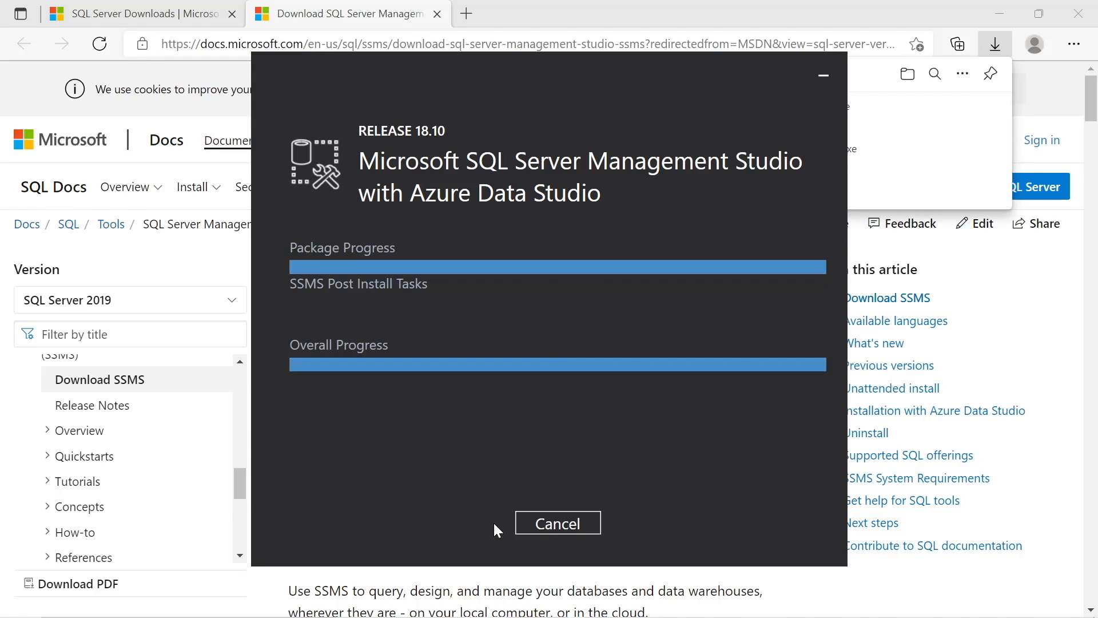
pyautogui.click(558, 524)
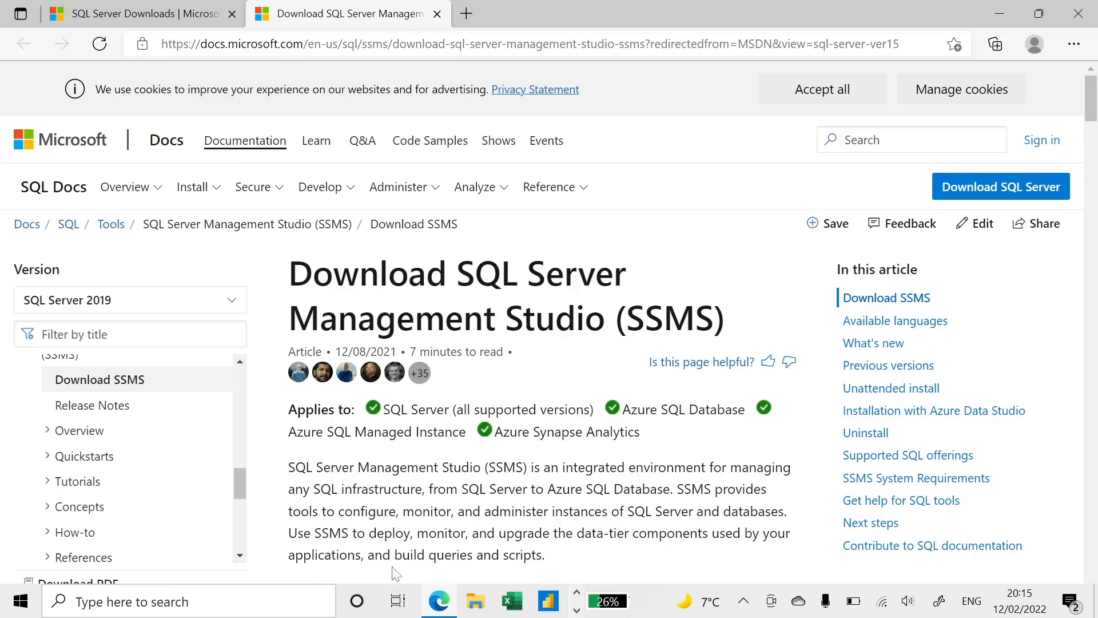
# Search Windows for sql, pin Microsoft SQL Server Management Studio 18 to the taskbar and launch it from there
pyautogui.click(228, 603)
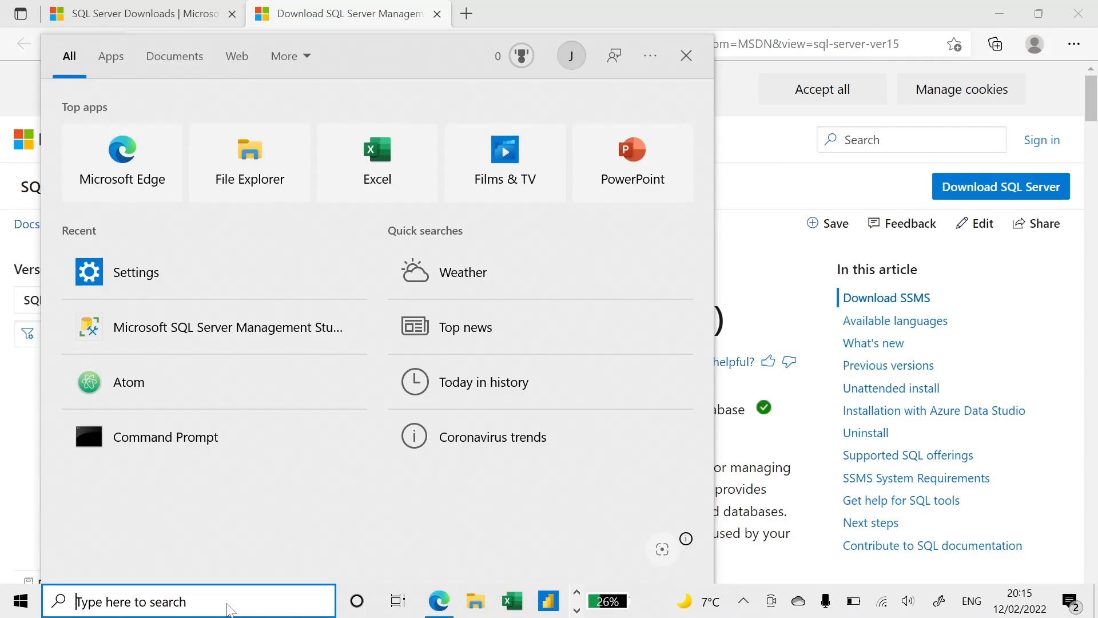
pyautogui.write('sql')
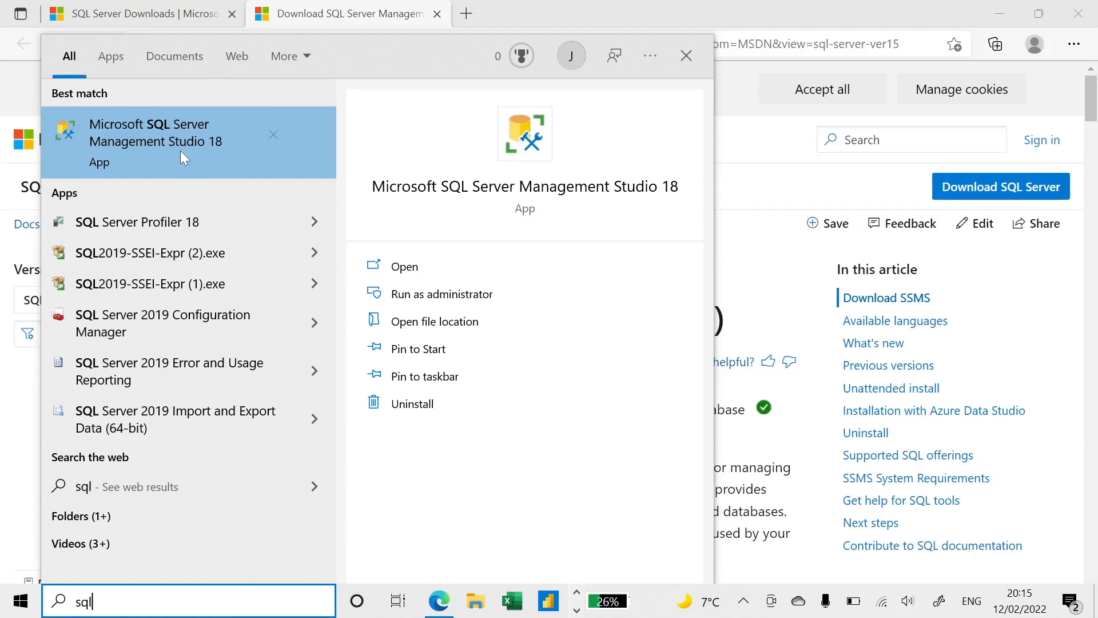
pyautogui.click(439, 378)
pyautogui.click(578, 609)
pyautogui.click(578, 609)
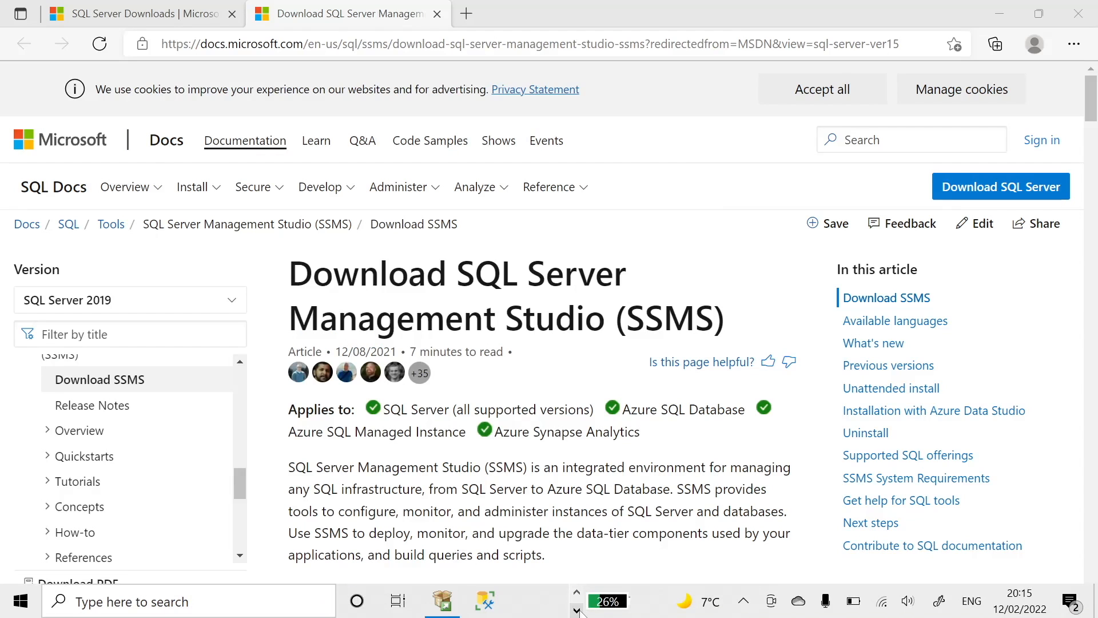
pyautogui.click(489, 609)
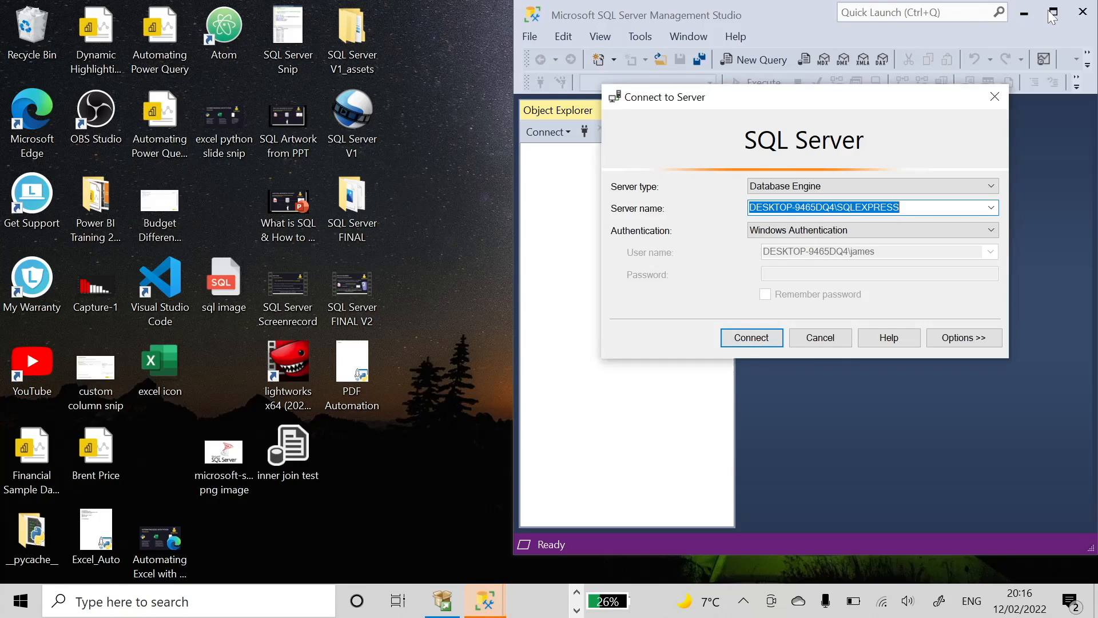
# Connect to the local SQLEXPRESS server with Windows Authentication and browse the system databases down to master's tables
pyautogui.click(748, 340)
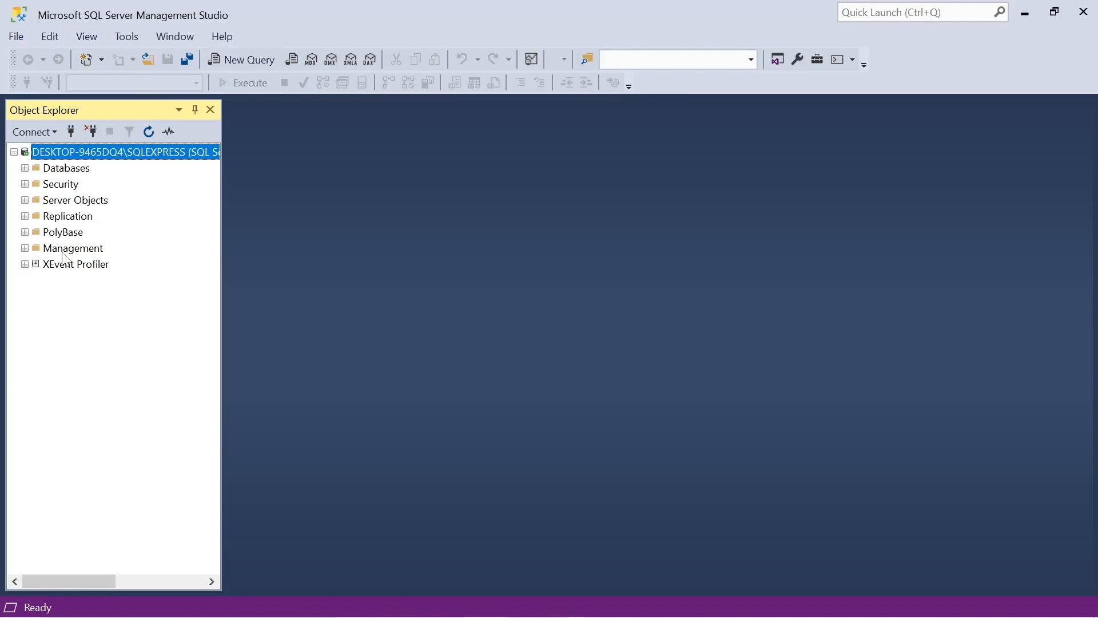
pyautogui.click(25, 168)
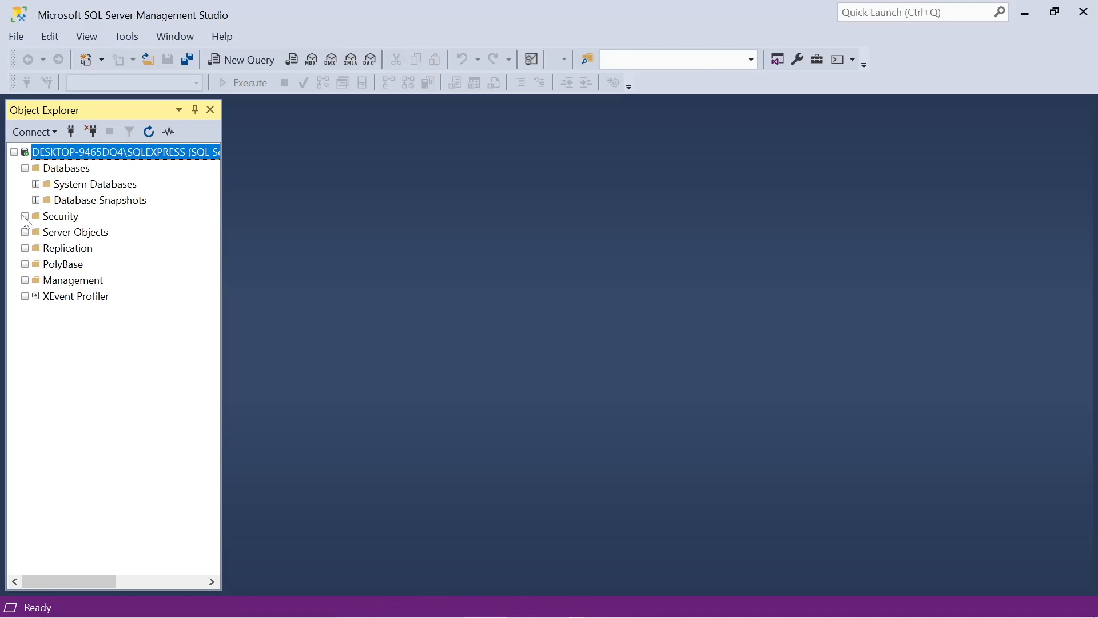
pyautogui.click(35, 185)
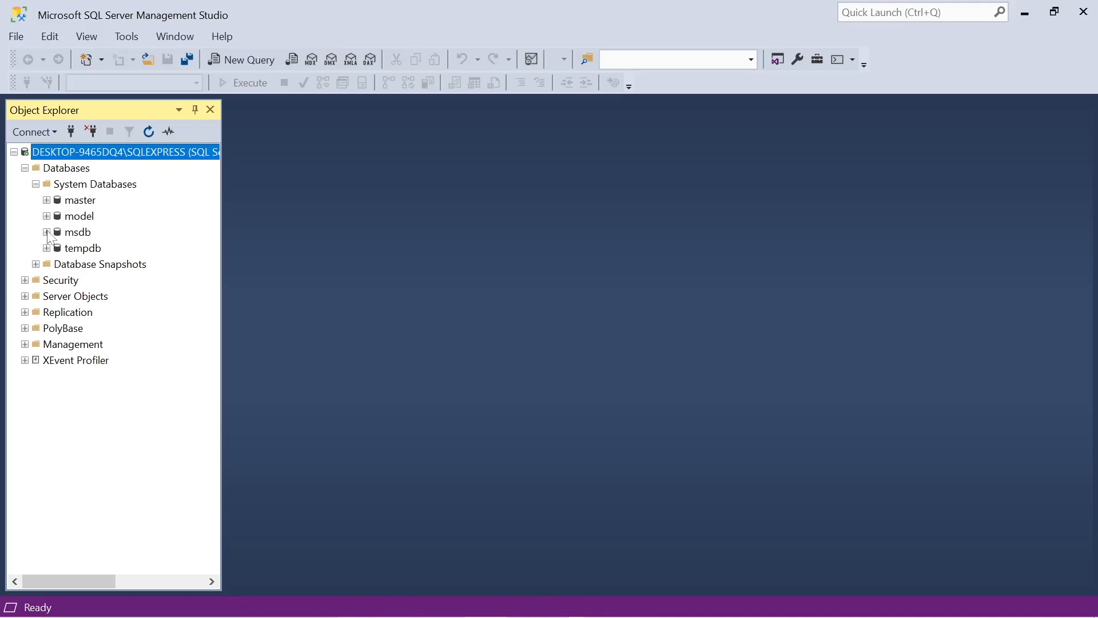
pyautogui.click(46, 200)
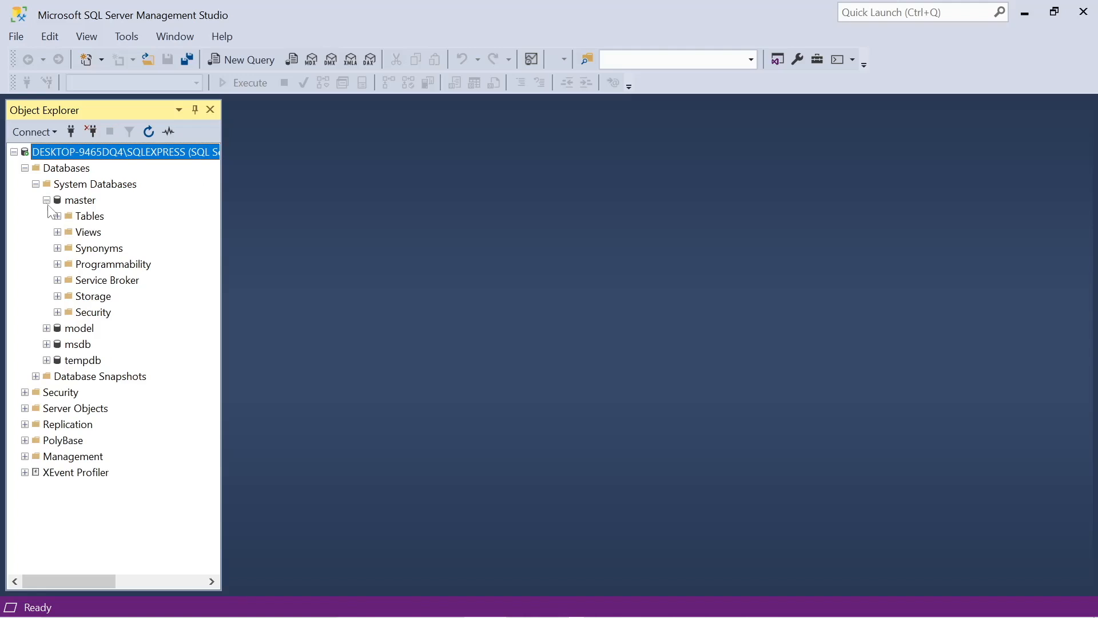
pyautogui.click(58, 216)
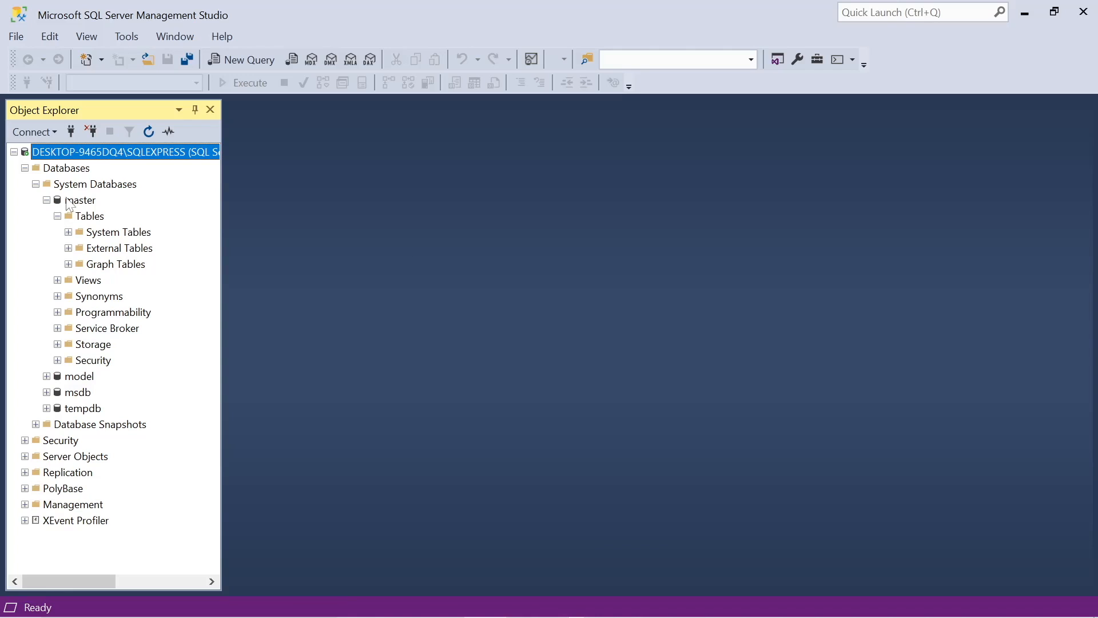
pyautogui.click(24, 169)
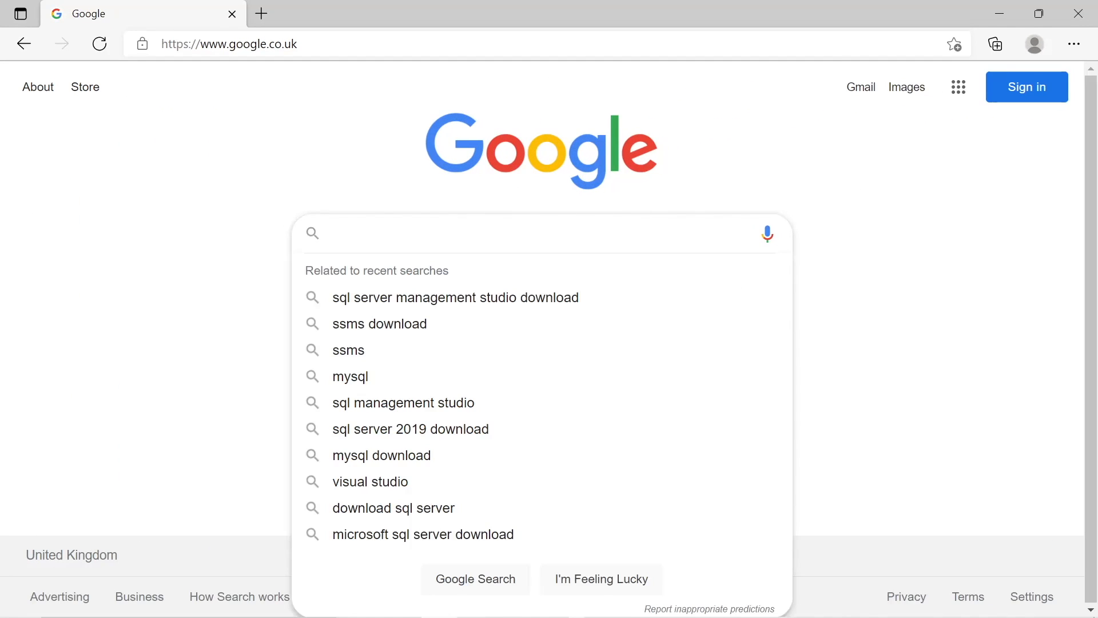
# Search the web for github microsoft sql samples and open the microsoft/sql-server-samples repository
pyautogui.write('githu')
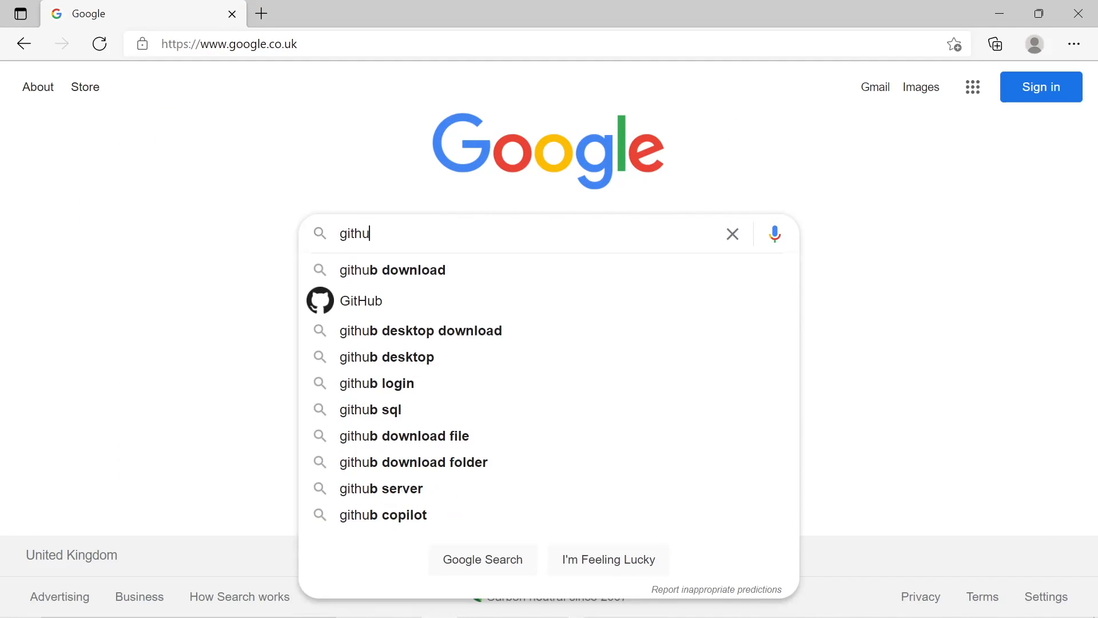
pyautogui.write('b micr')
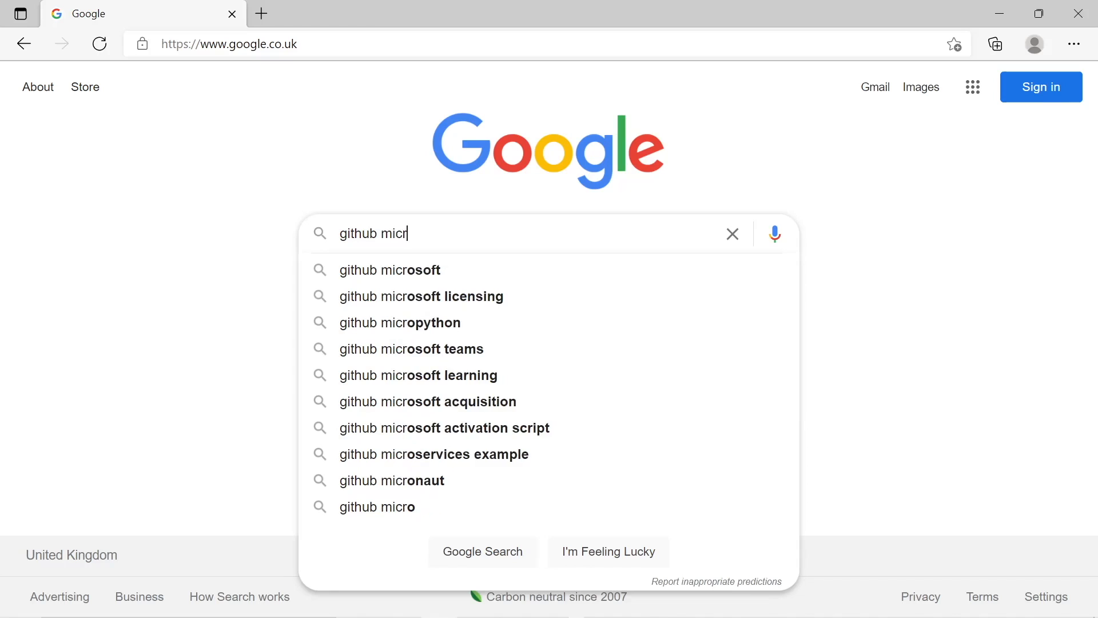
pyautogui.write('osoft sql samples')
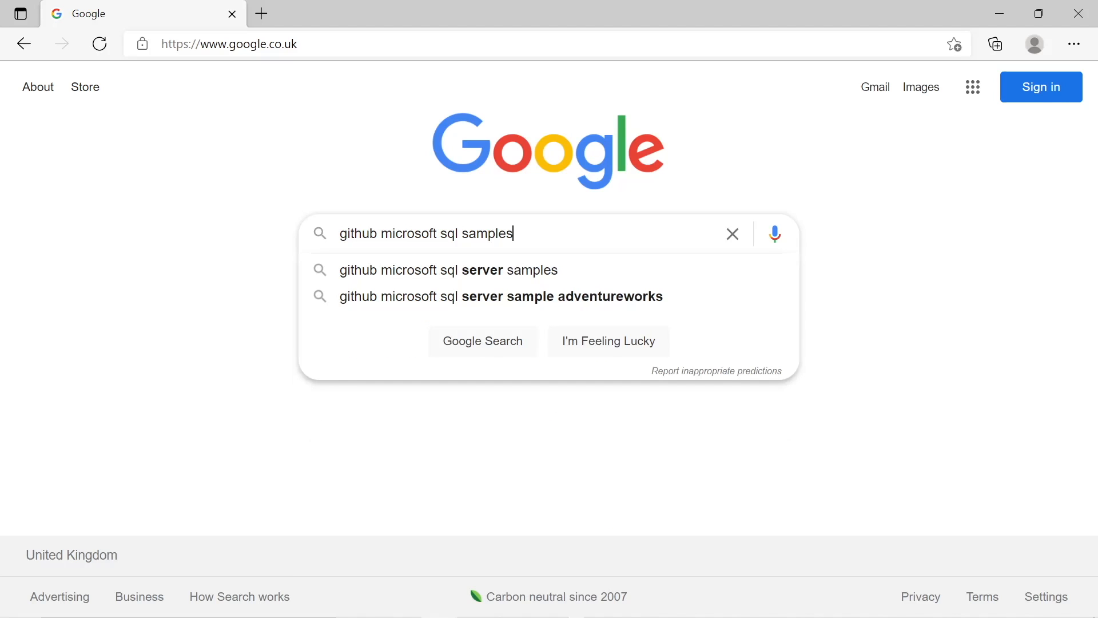
pyautogui.press('Return')
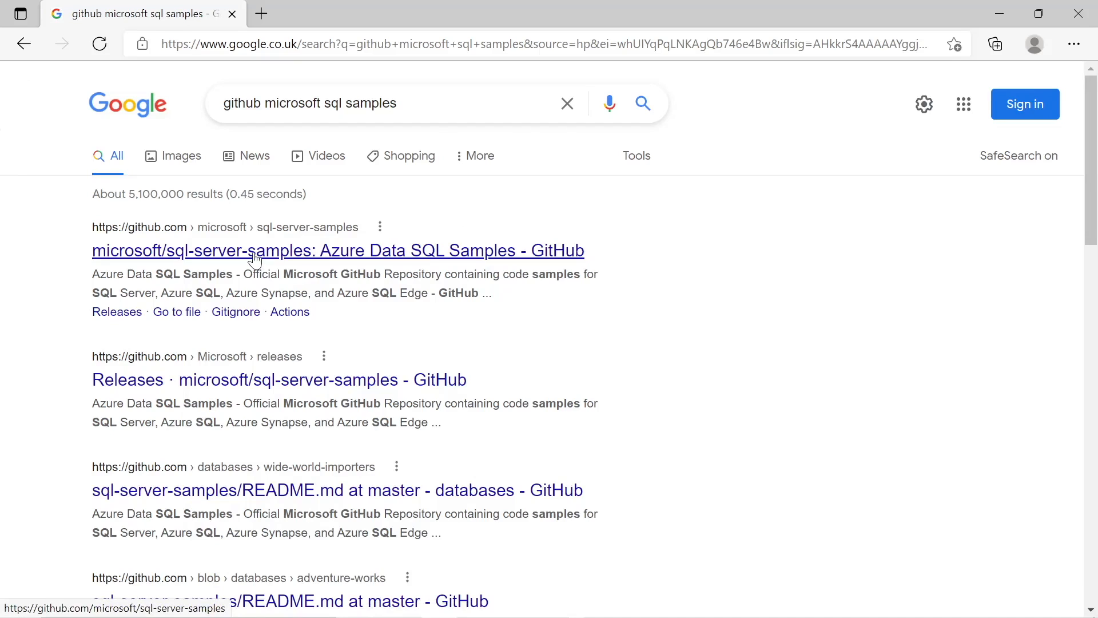
pyautogui.click(255, 260)
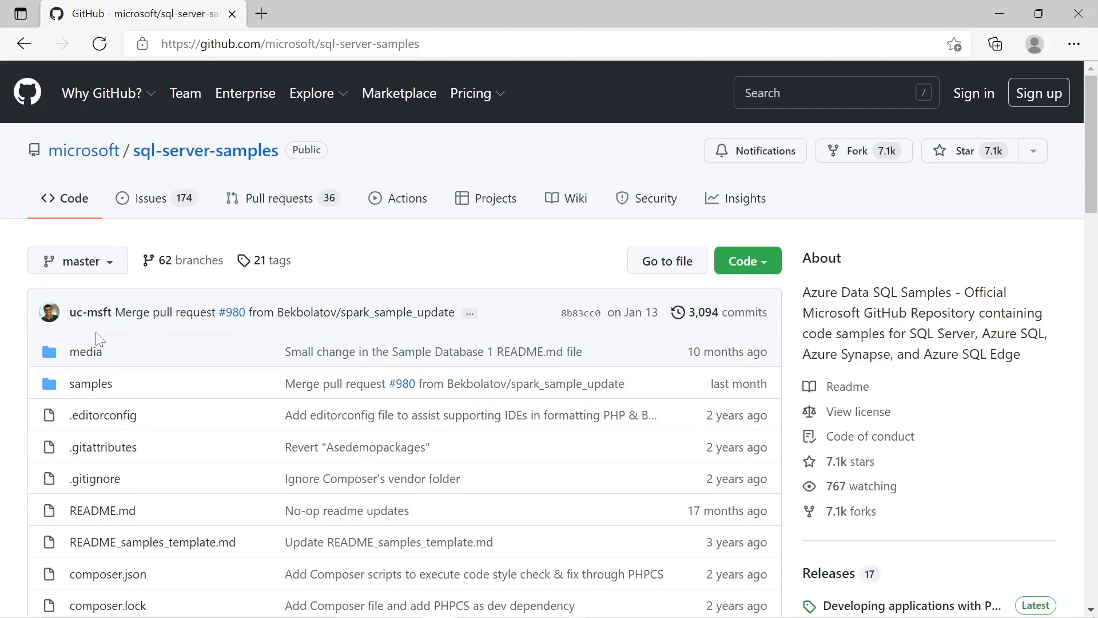
# Browse the repository's samples, databases and northwind-pubs folders and open the instpubs.sql script
pyautogui.click(92, 388)
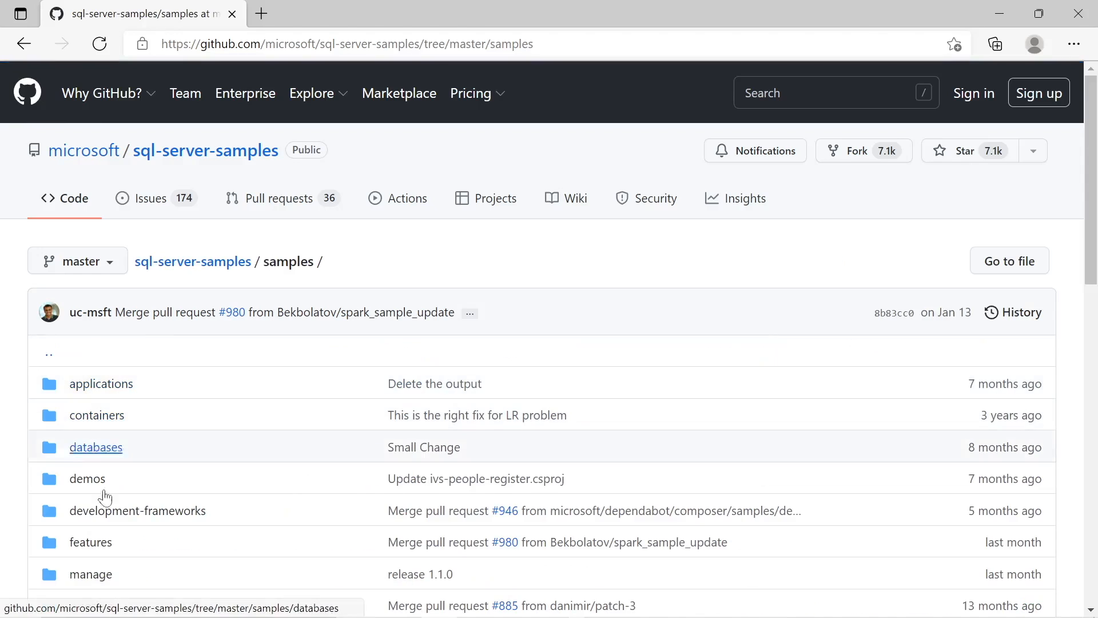
pyautogui.scroll(-1, 103, 475)
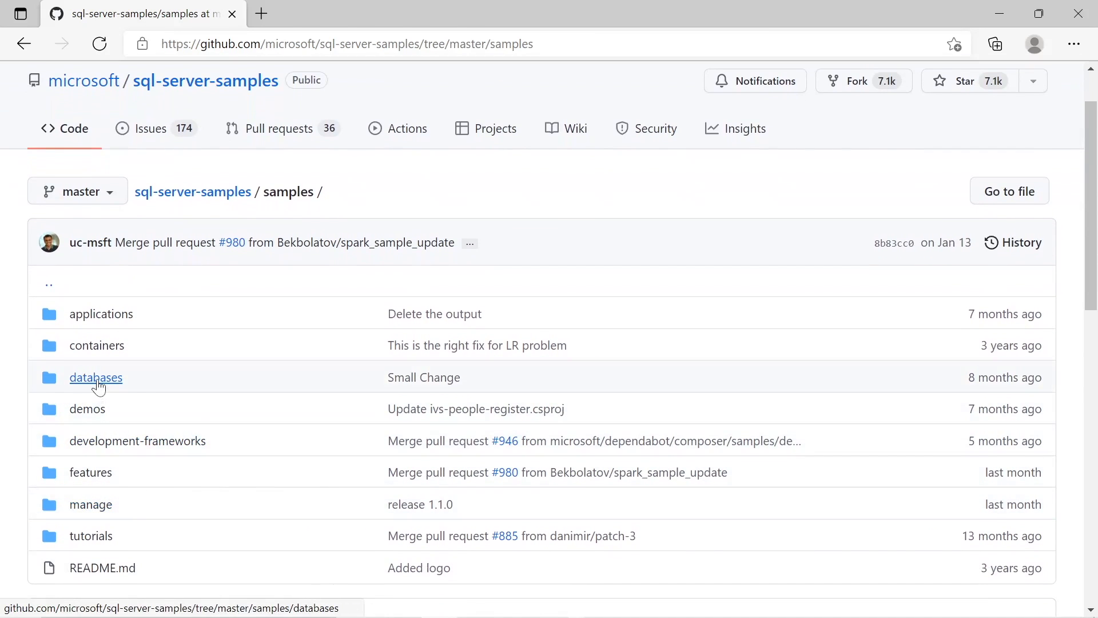
pyautogui.click(99, 388)
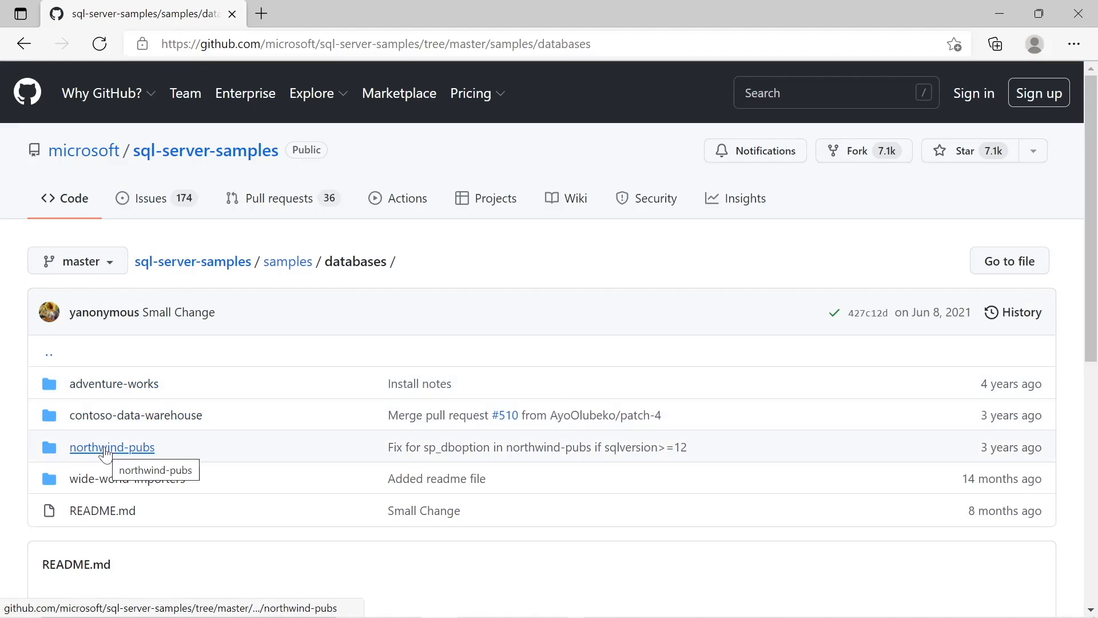
pyautogui.click(106, 451)
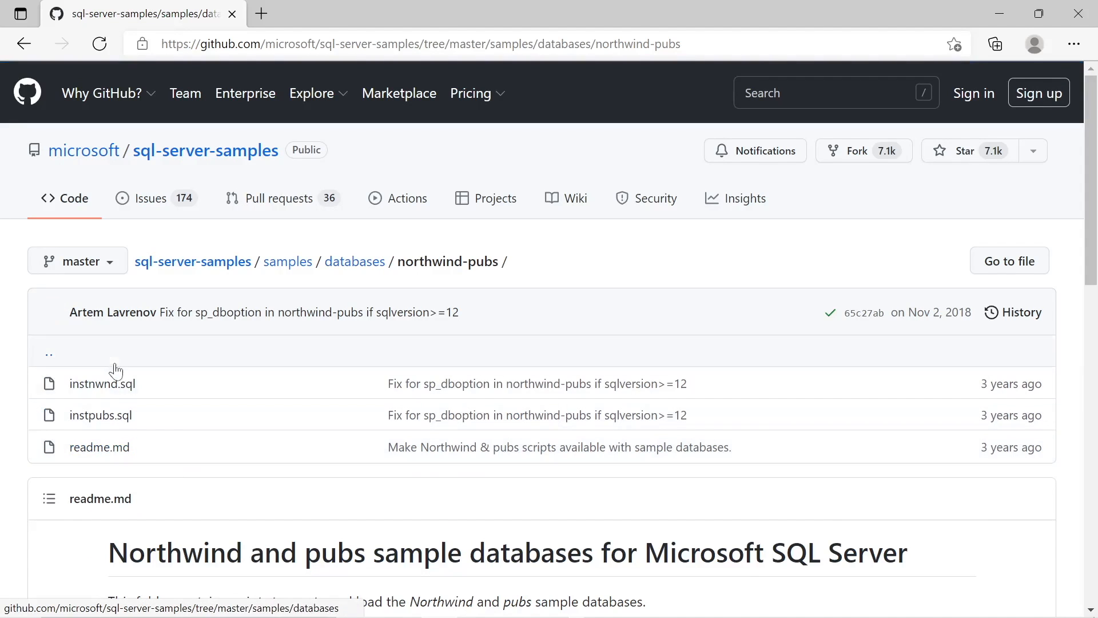
pyautogui.click(107, 425)
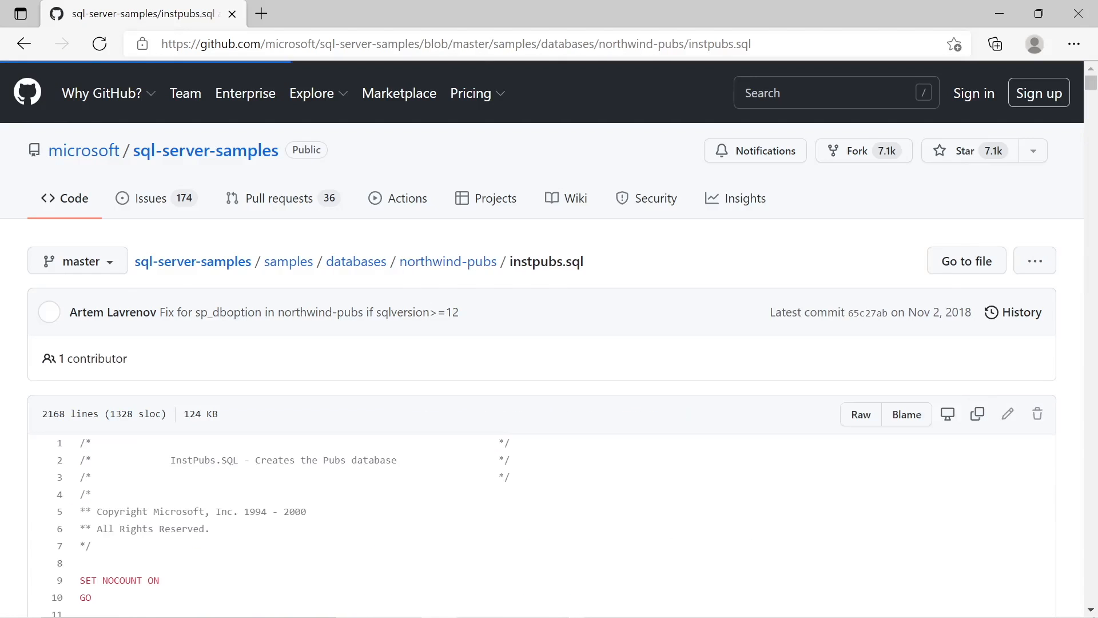
# Copy the raw contents of the instpubs.sql script and scroll through it
pyautogui.scroll(-1, 164, 503)
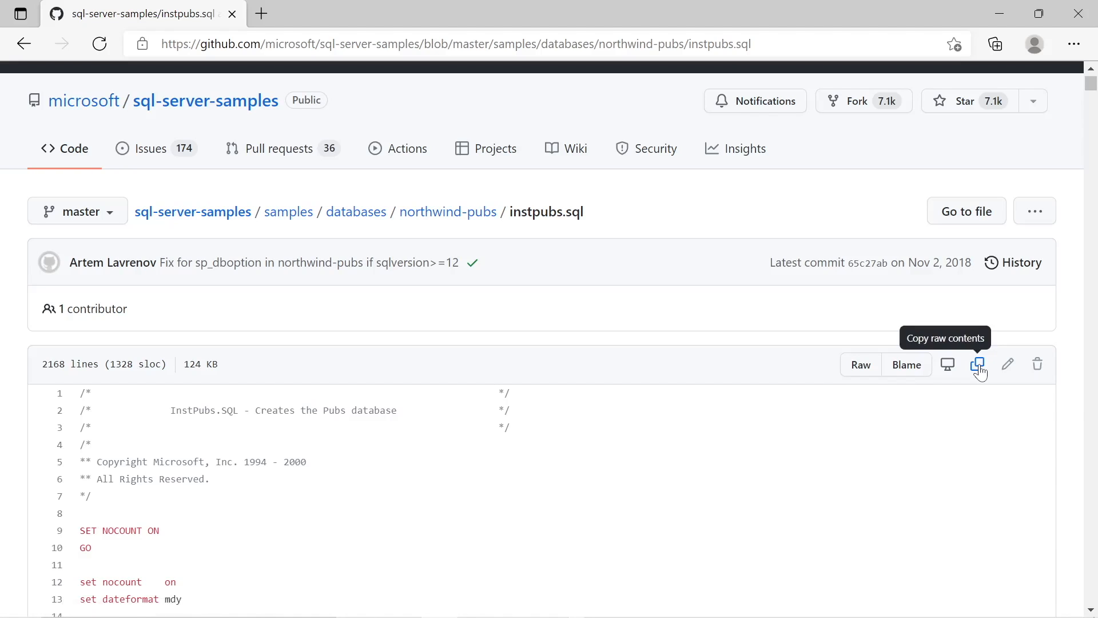
pyautogui.click(979, 369)
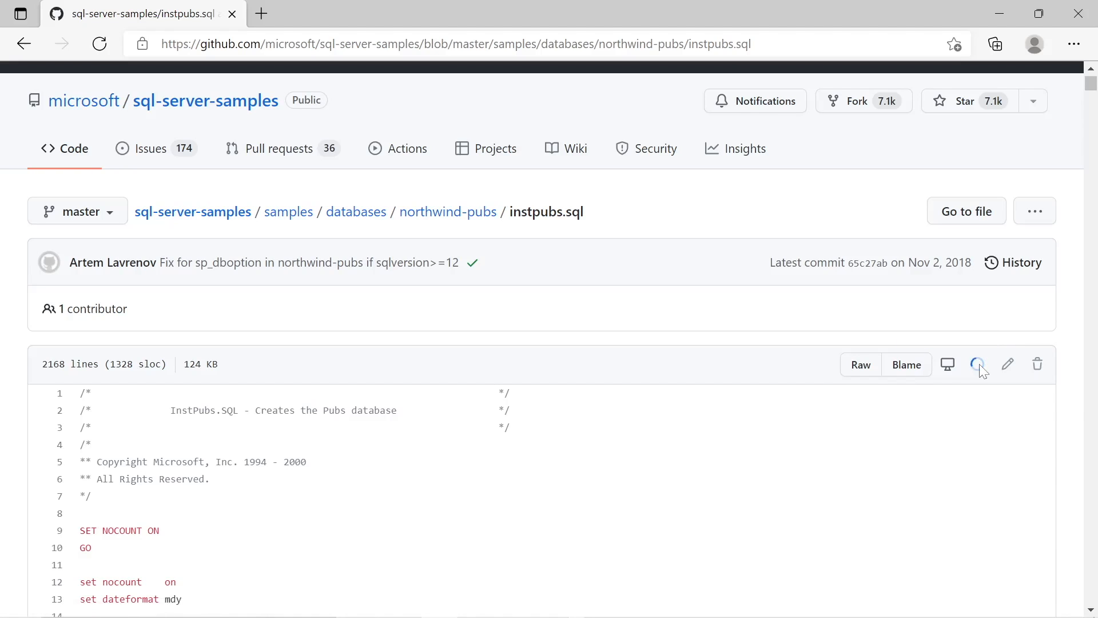
pyautogui.scroll(-10, 211, 501)
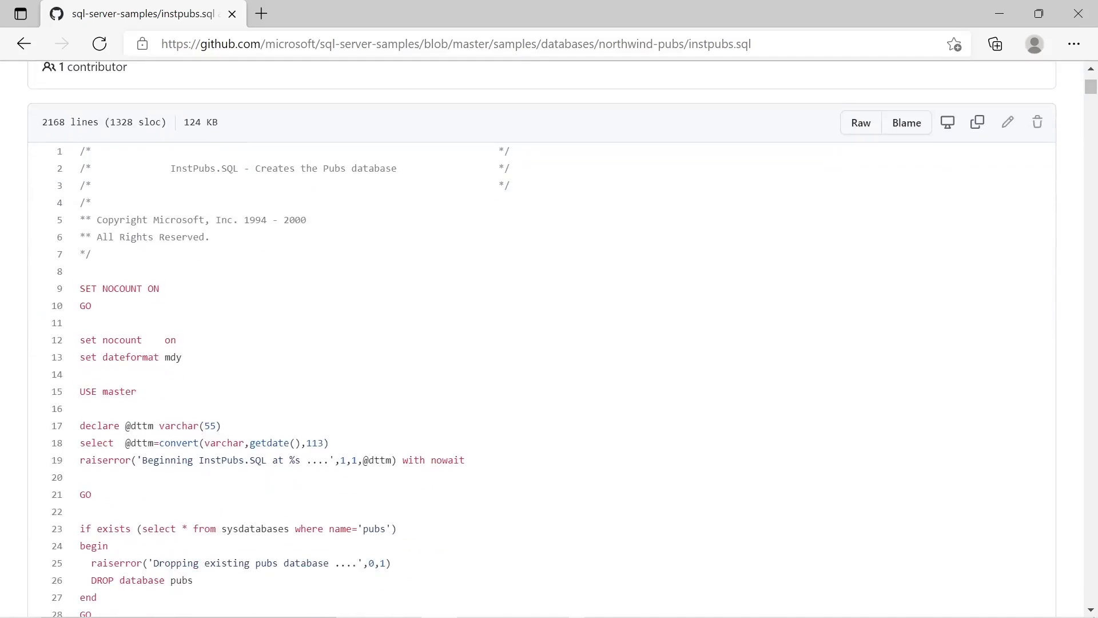
pyautogui.scroll(-20, 201, 531)
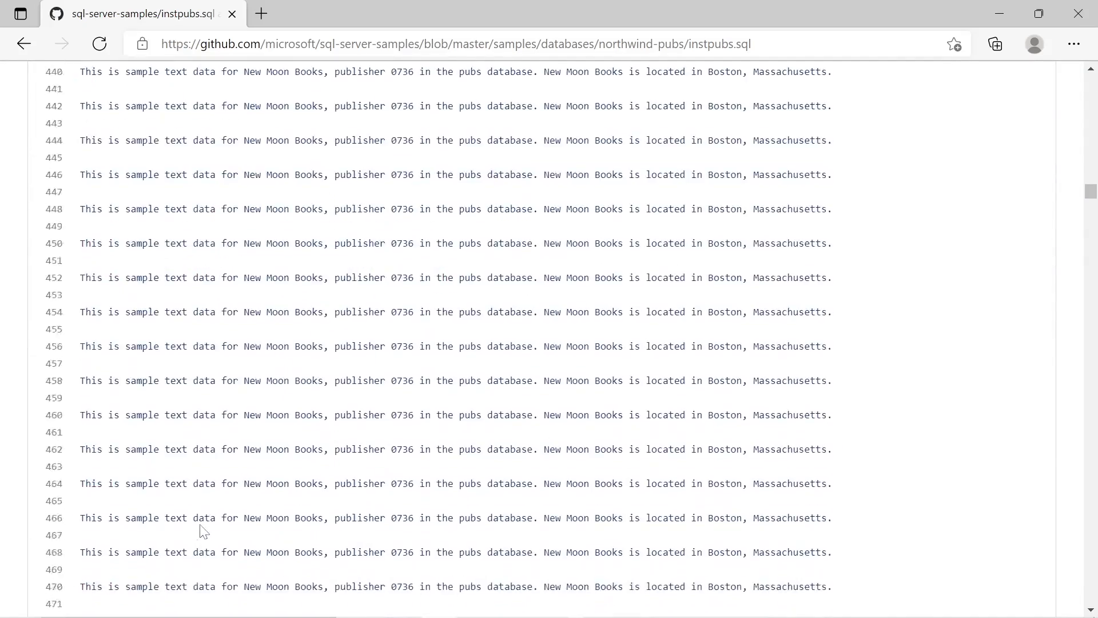
pyautogui.scroll(-20, 201, 531)
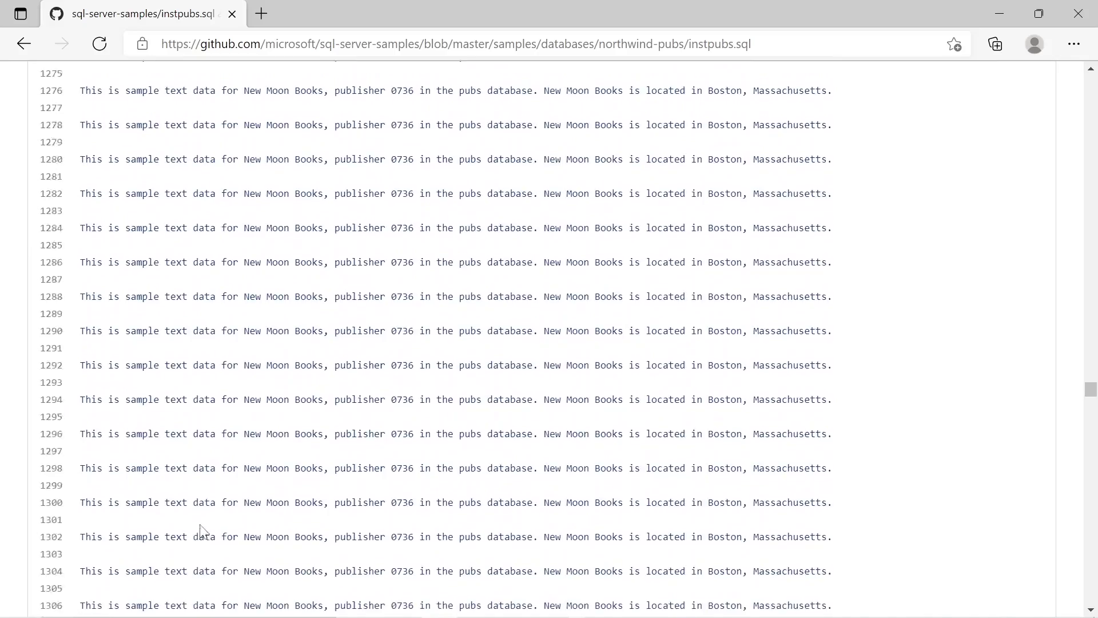
pyautogui.scroll(-20, 204, 532)
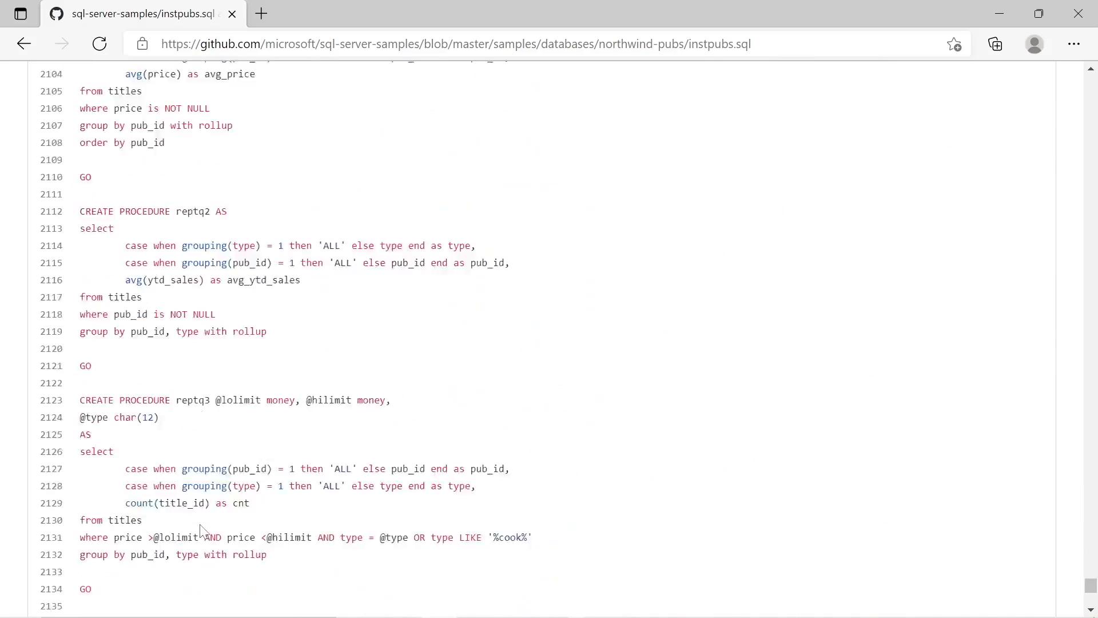
pyautogui.scroll(20, 204, 532)
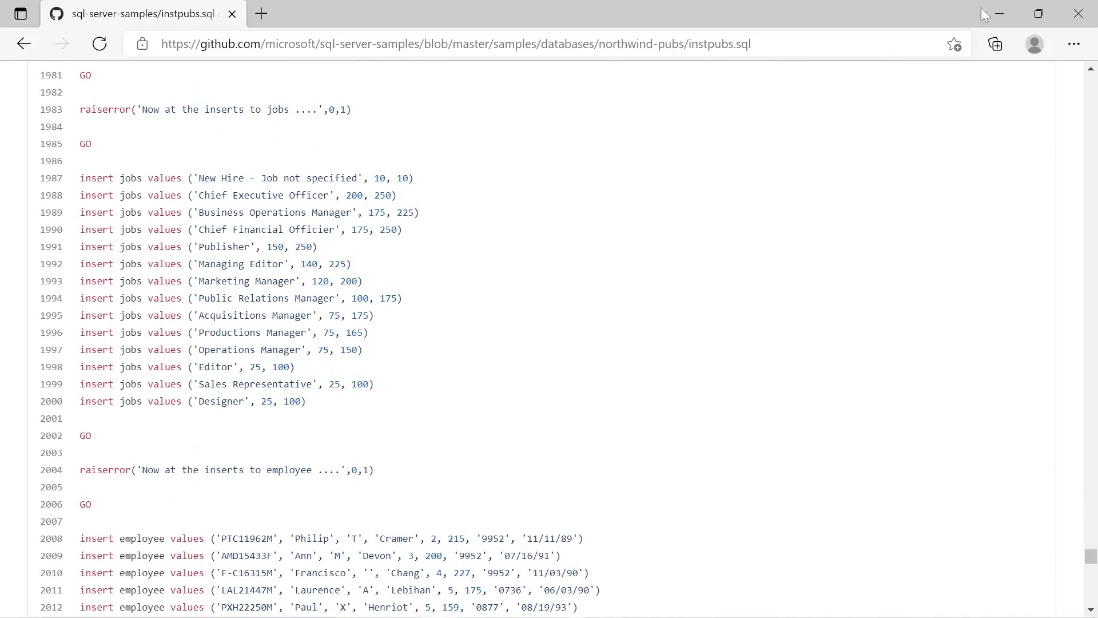
# Switch to Management Studio, open a new query, paste the copied pubs script and execute it
pyautogui.click(996, 12)
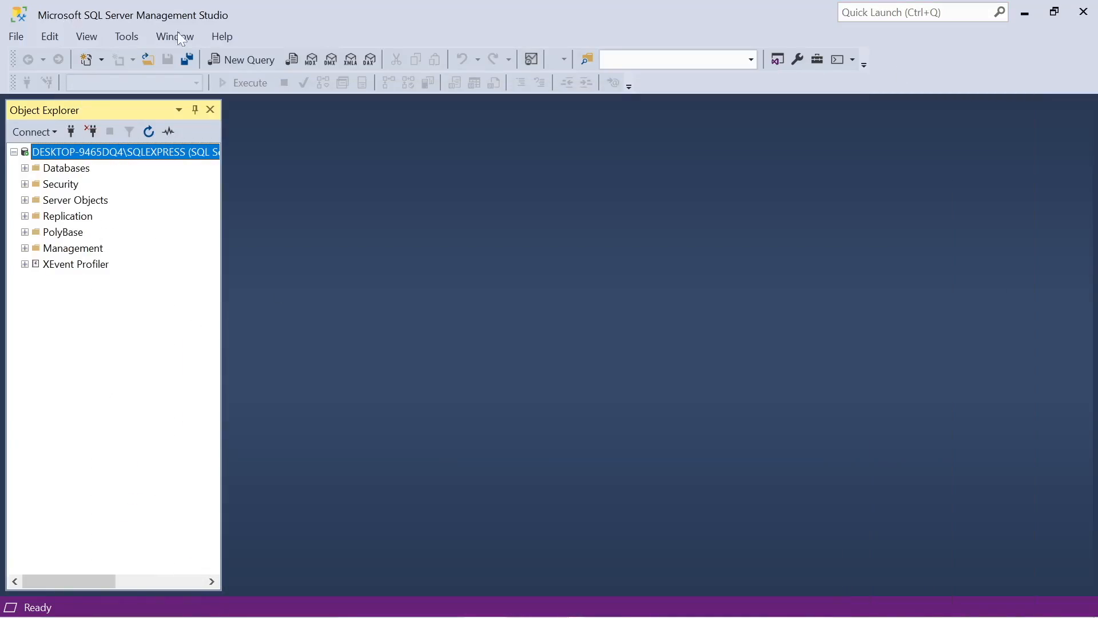
pyautogui.click(251, 63)
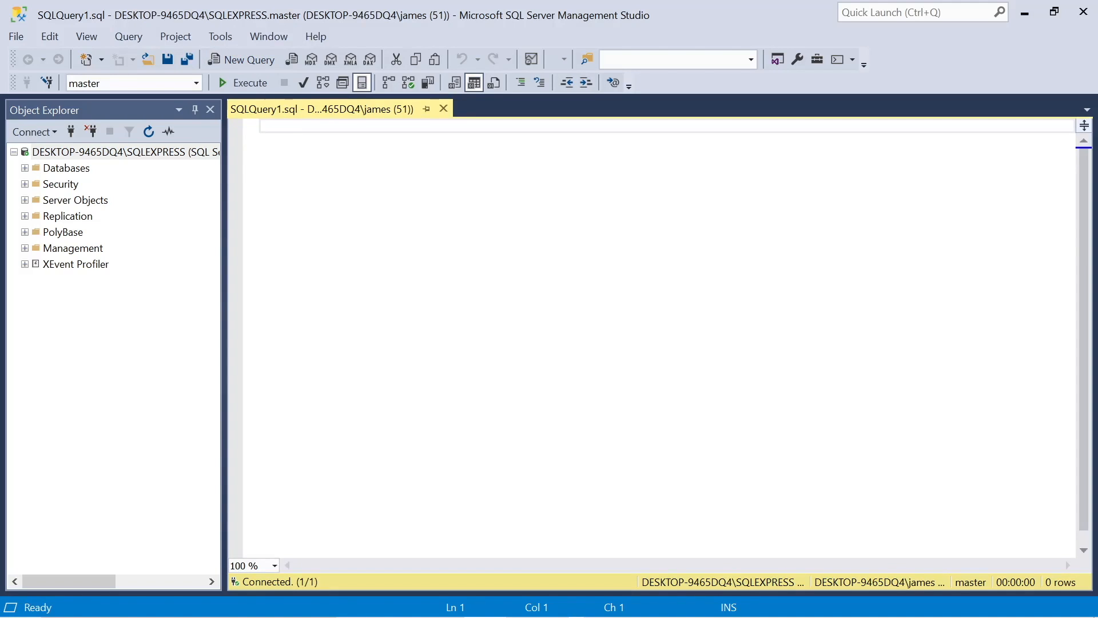
pyautogui.hotkey('ctrl', 'v')
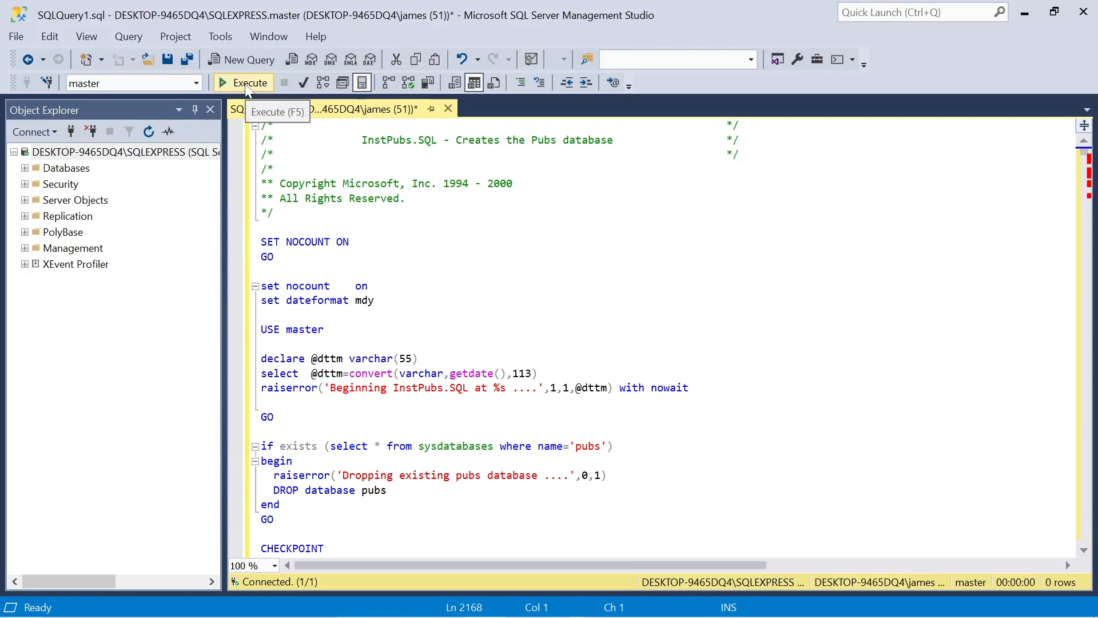
pyautogui.click(247, 83)
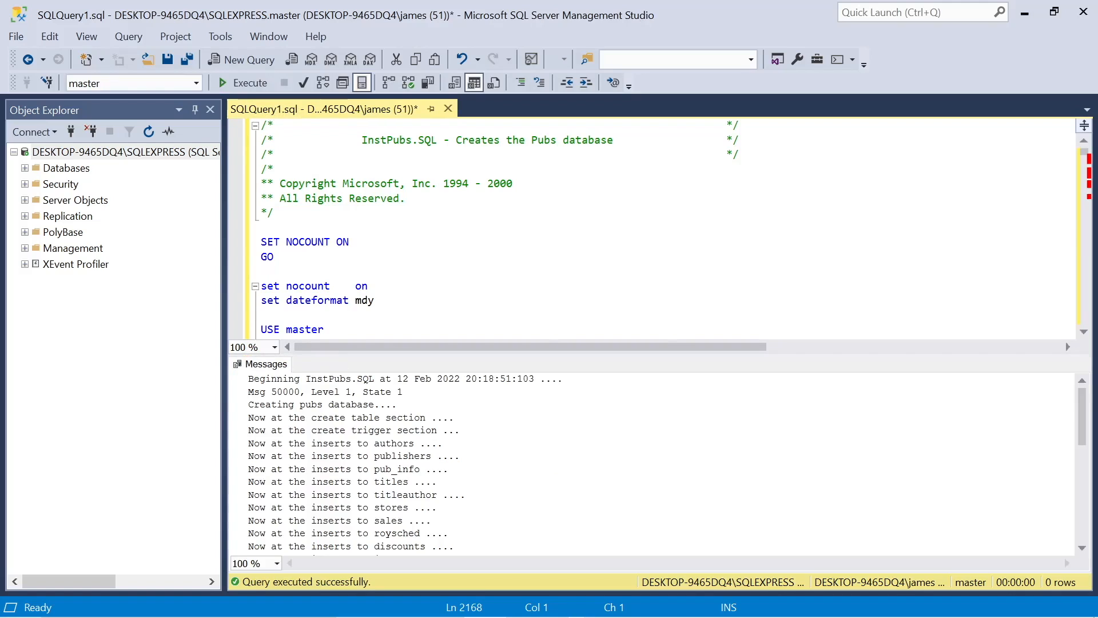
# Refresh the server in Object Explorer and expand its Databases folder
pyautogui.scroll(-1, 652, 463)
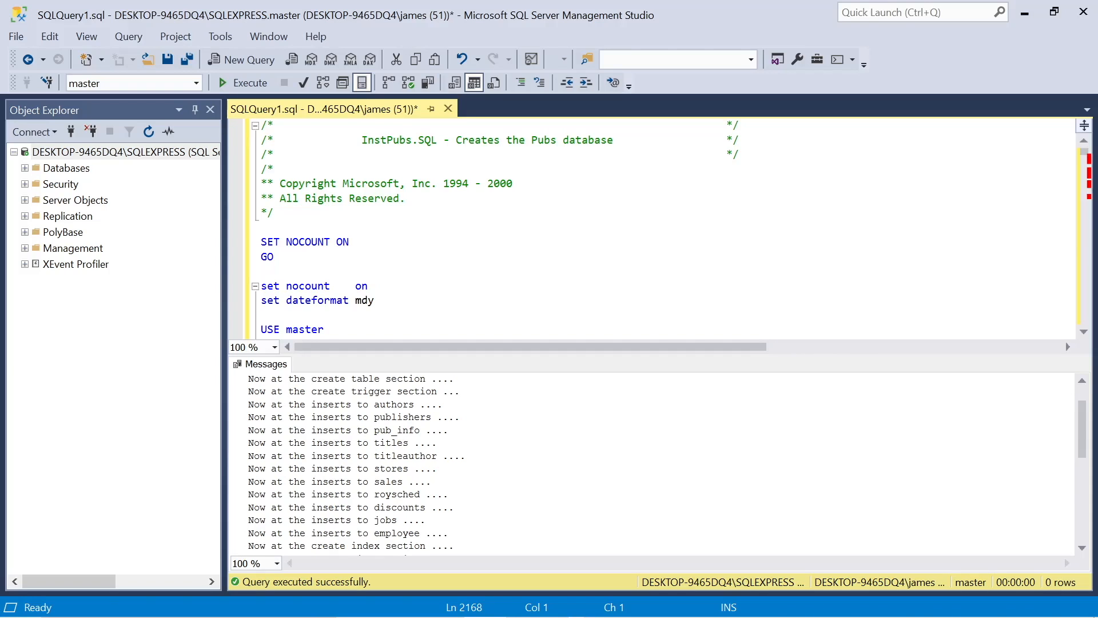
pyautogui.scroll(-3, 652, 463)
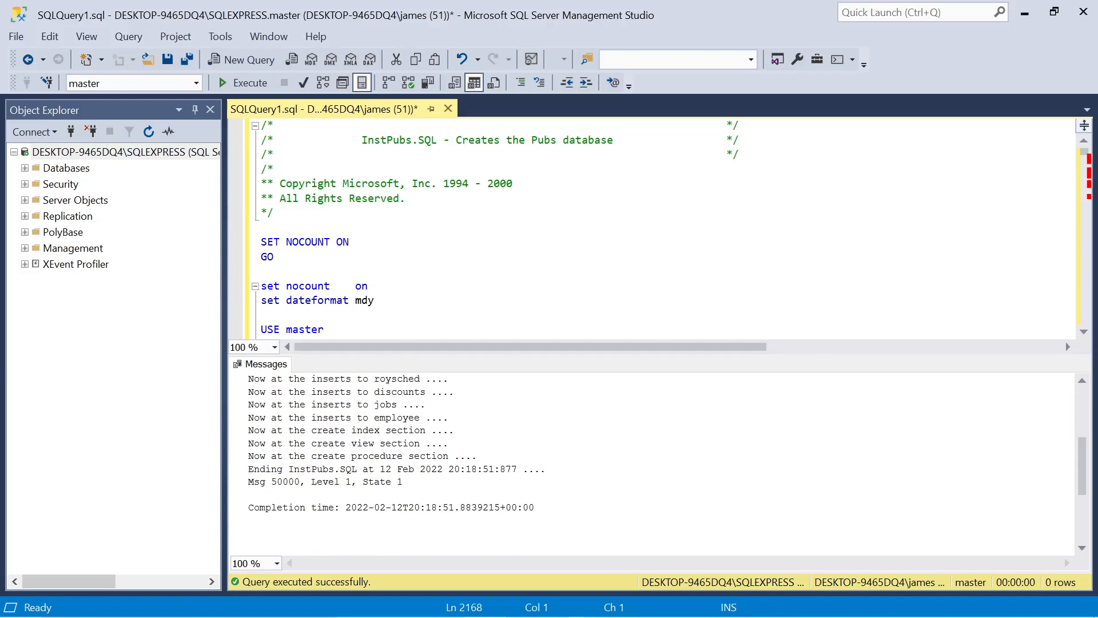
pyautogui.click(148, 132)
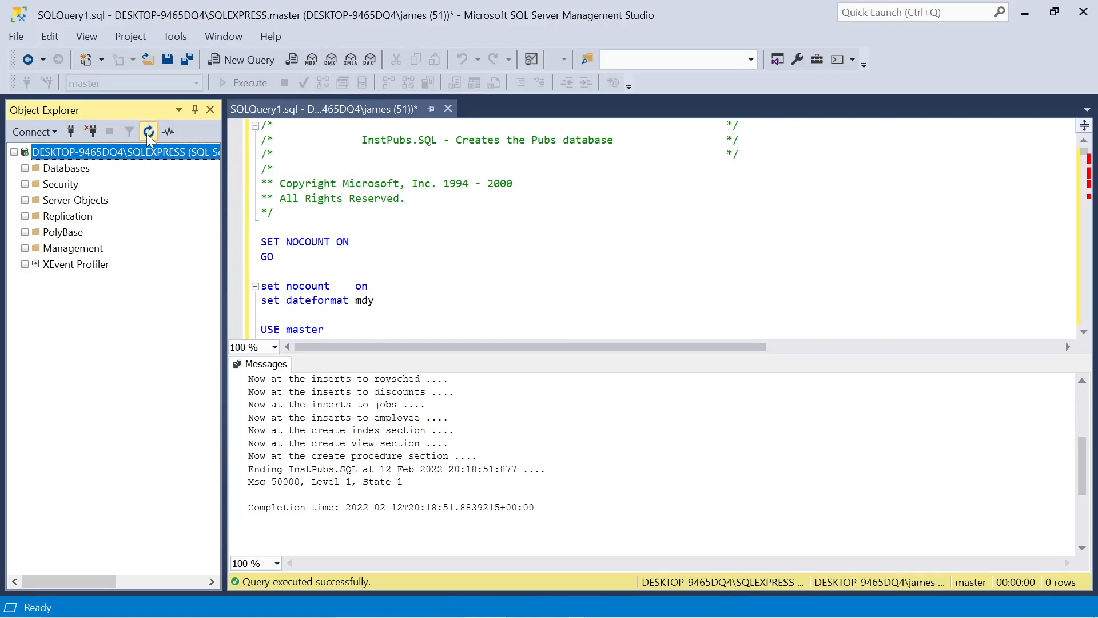
pyautogui.click(25, 168)
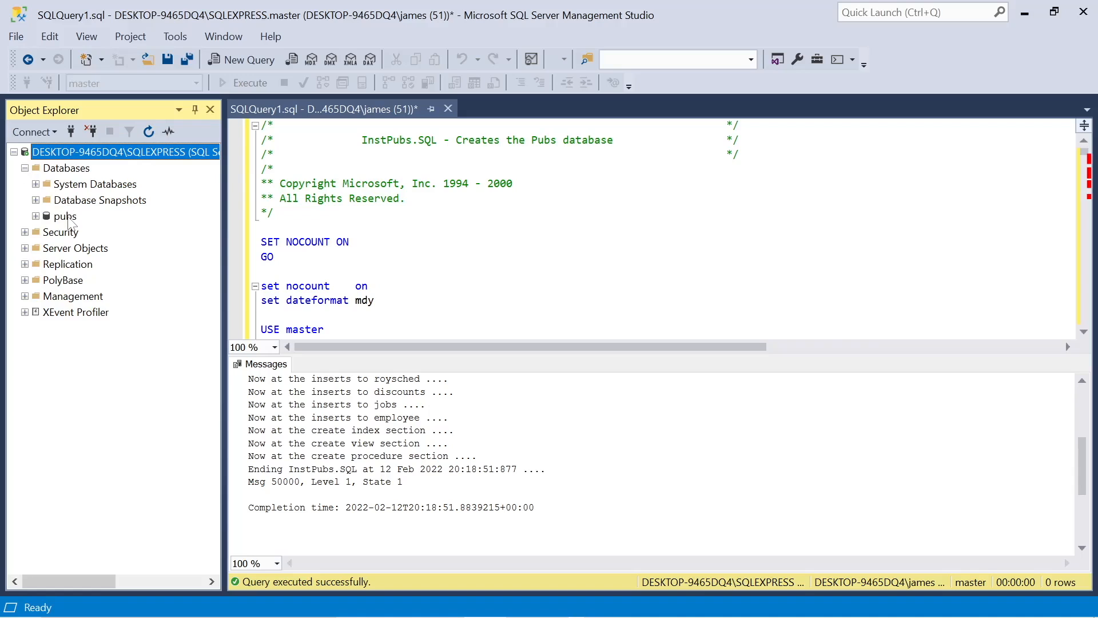
# Close the script's query tab without saving, then expand the pubs database and its Tables folder
pyautogui.click(448, 109)
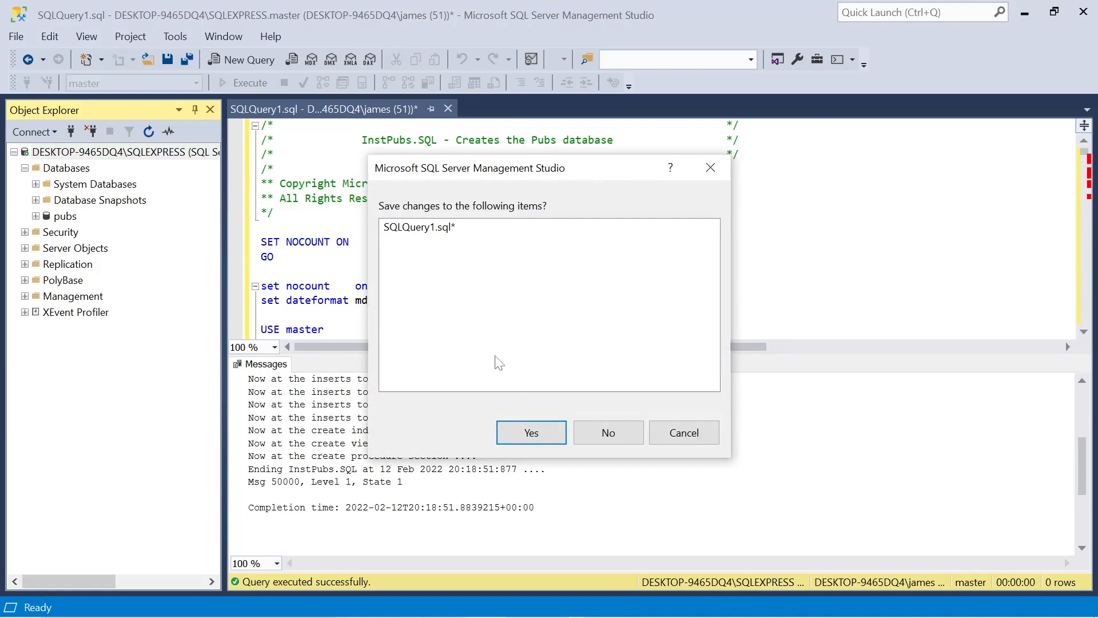
pyautogui.click(615, 431)
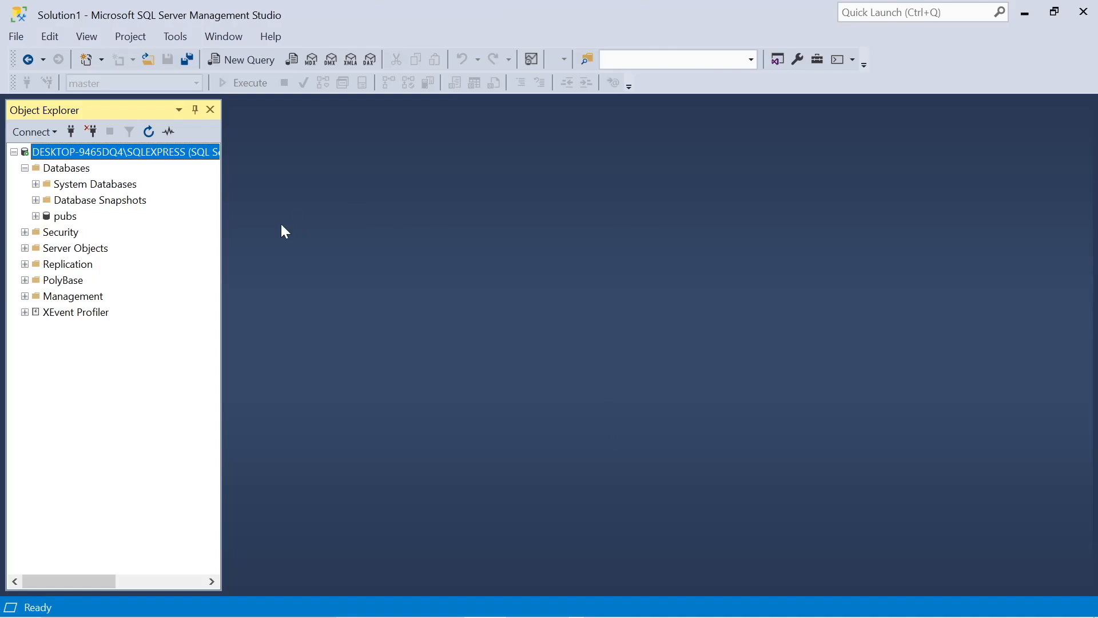
pyautogui.click(35, 217)
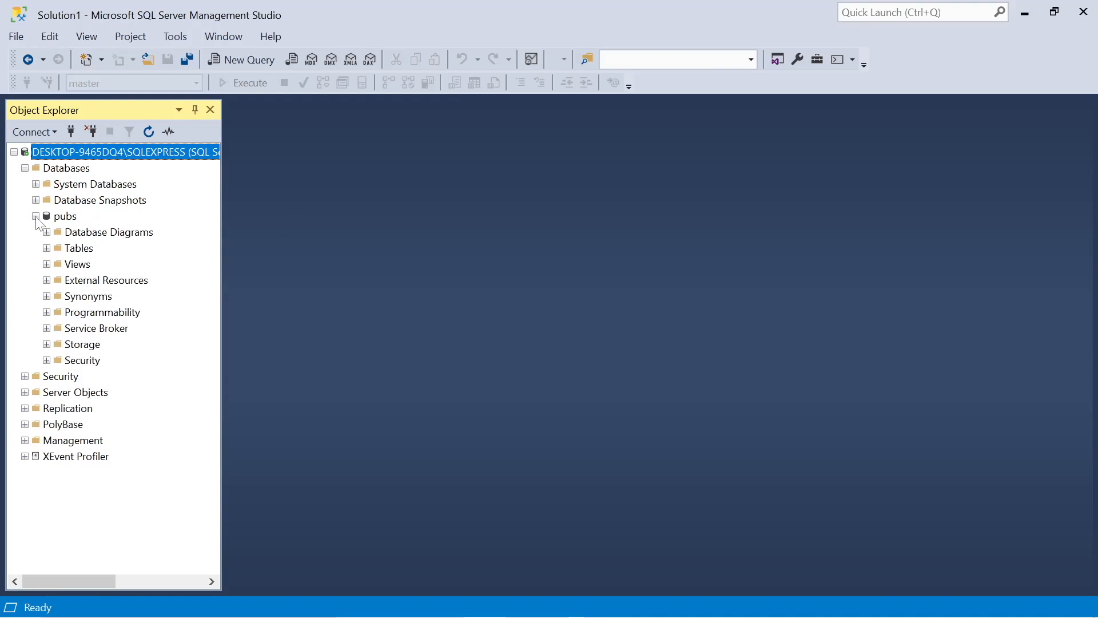
pyautogui.click(47, 249)
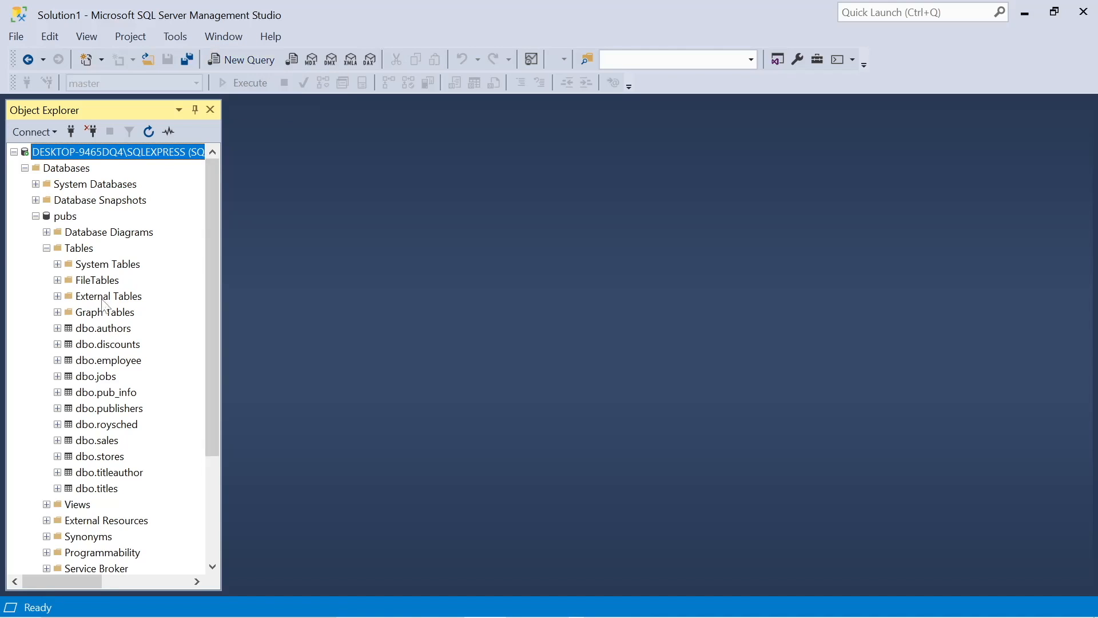
# Select the top 1000 rows of dbo.authors, browse the results and close that query tab
pyautogui.rightClick(107, 330)
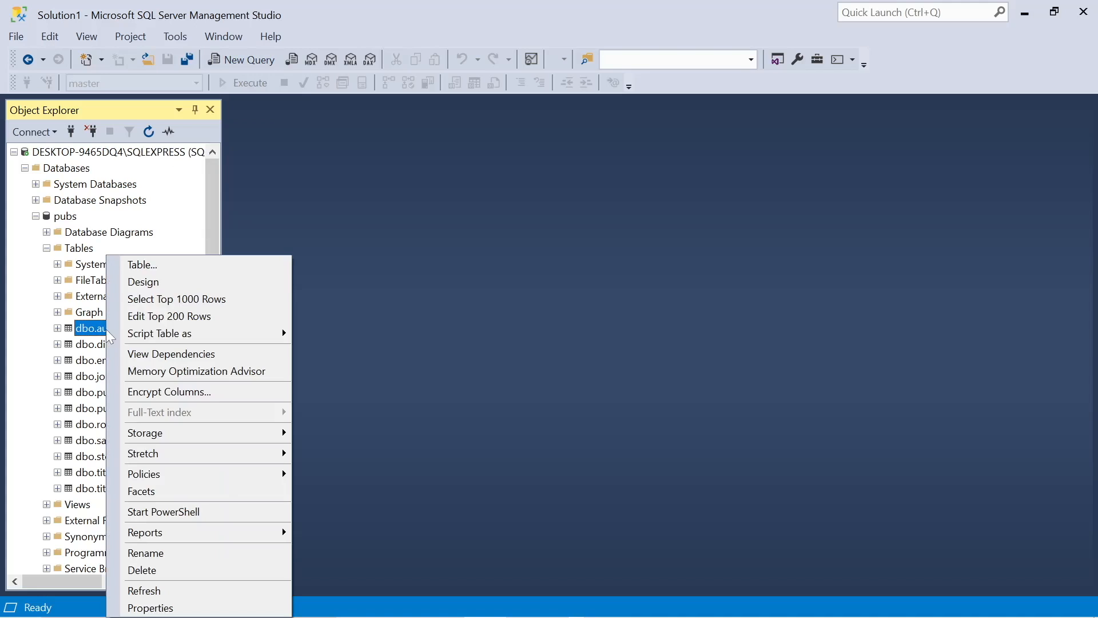
pyautogui.click(181, 300)
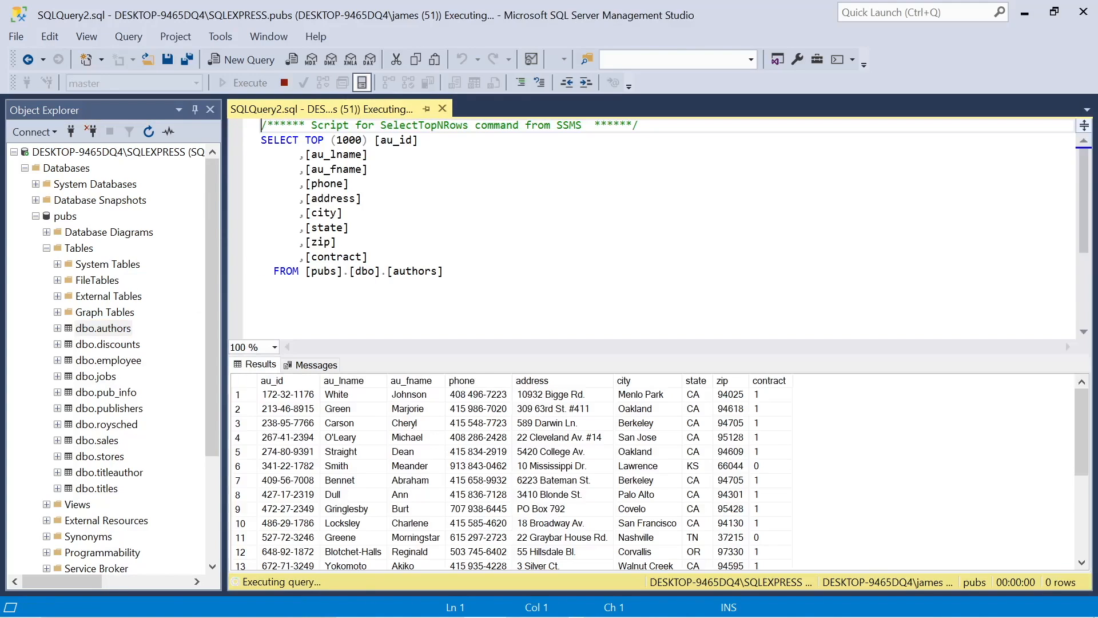
pyautogui.scroll(-2, 330, 446)
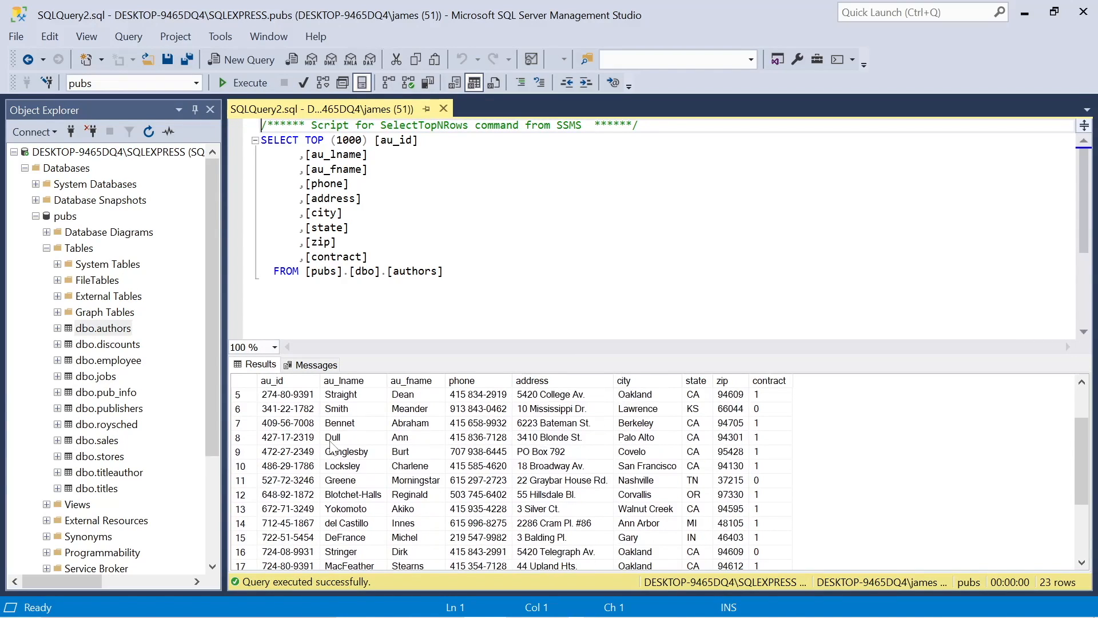
pyautogui.scroll(2, 308, 424)
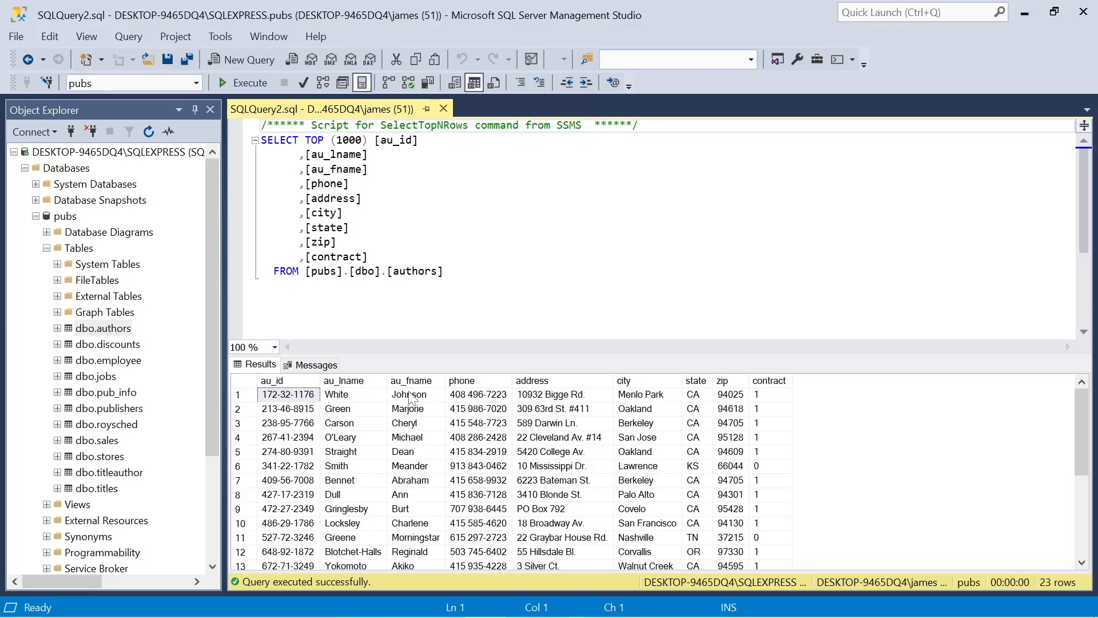
pyautogui.scroll(-4, 441, 535)
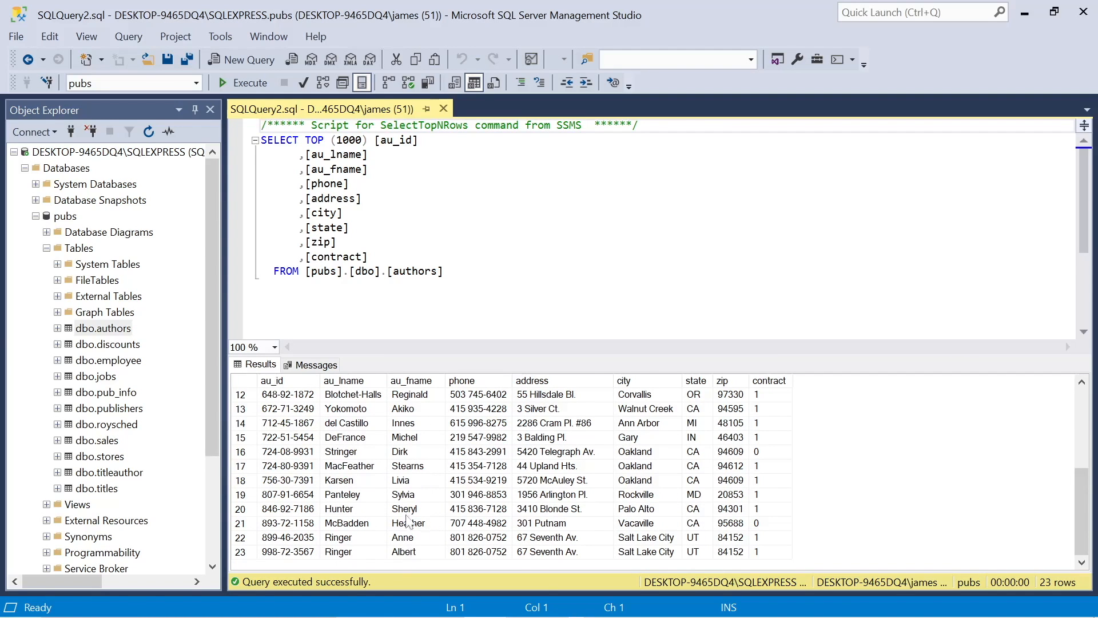
pyautogui.scroll(4, 399, 461)
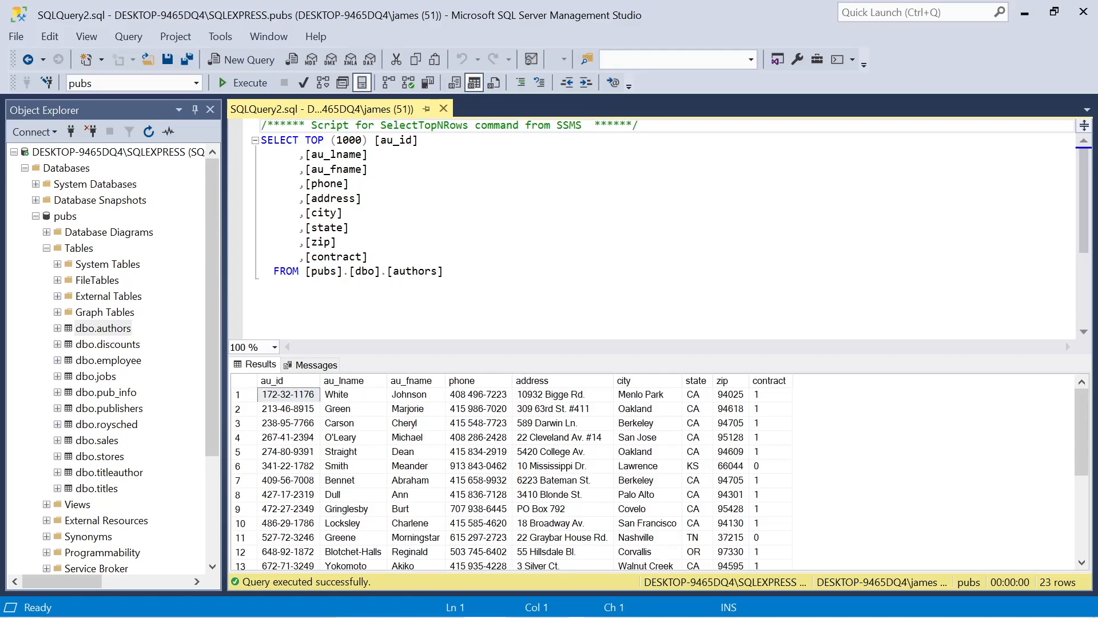
pyautogui.click(443, 108)
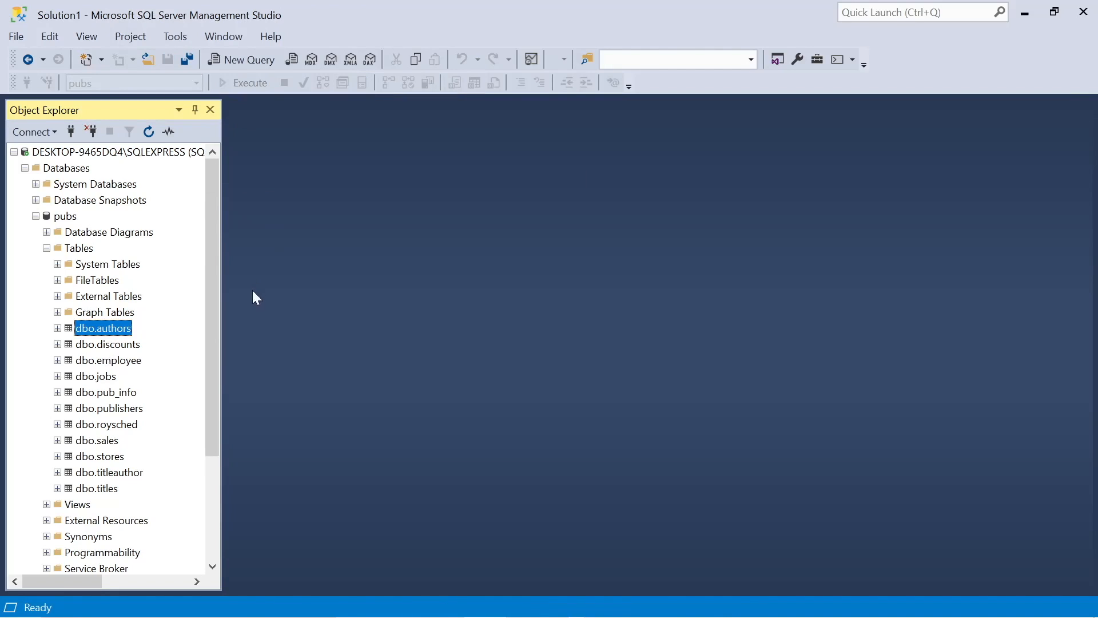
# Open a new query and run SELECT * FROM discounts against pubs
pyautogui.click(249, 58)
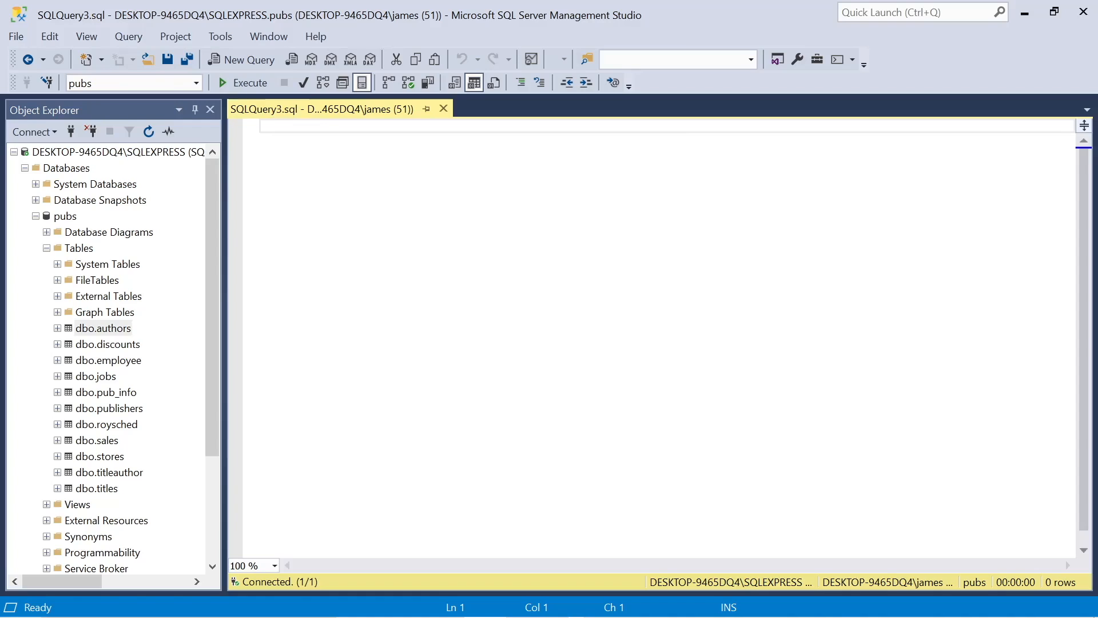
pyautogui.write('SELECT *')
pyautogui.press('Return')
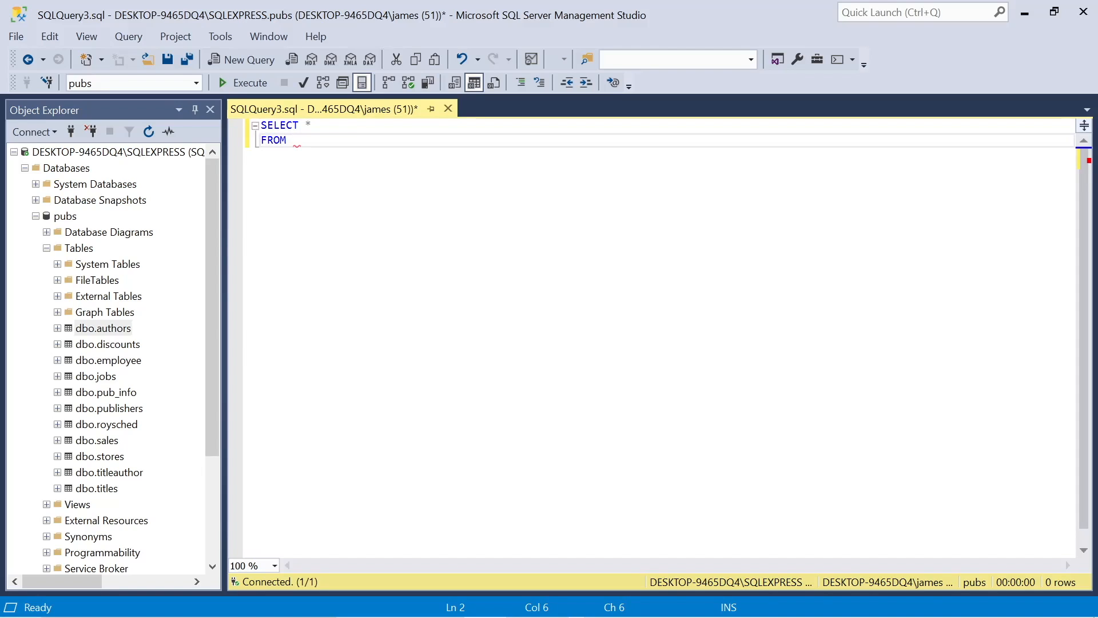
pyautogui.write('FROM discounts')
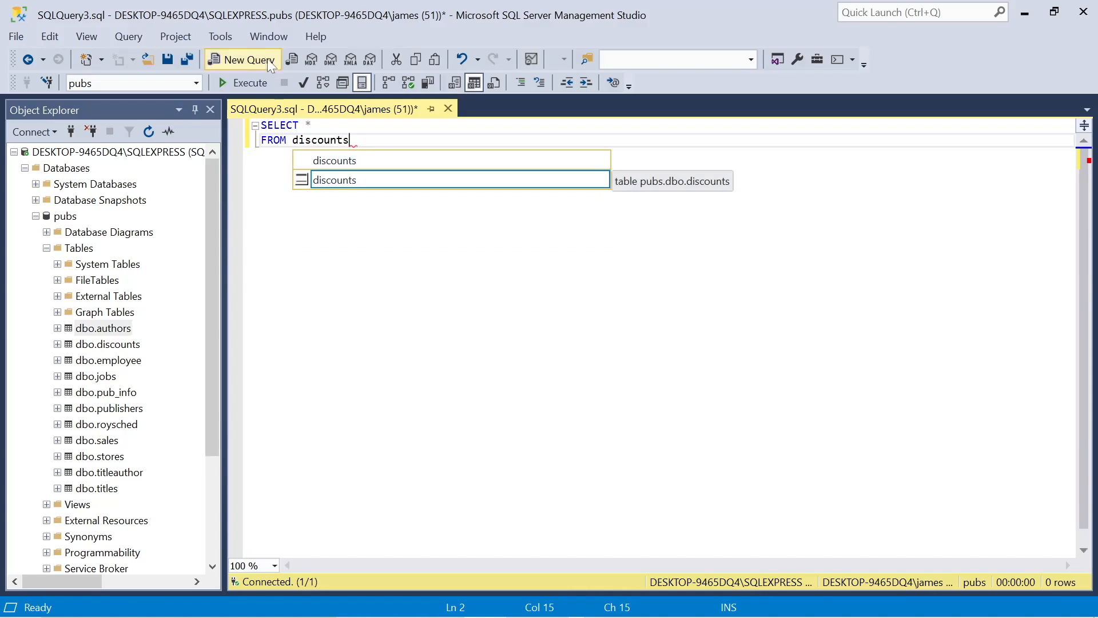
pyautogui.click(251, 85)
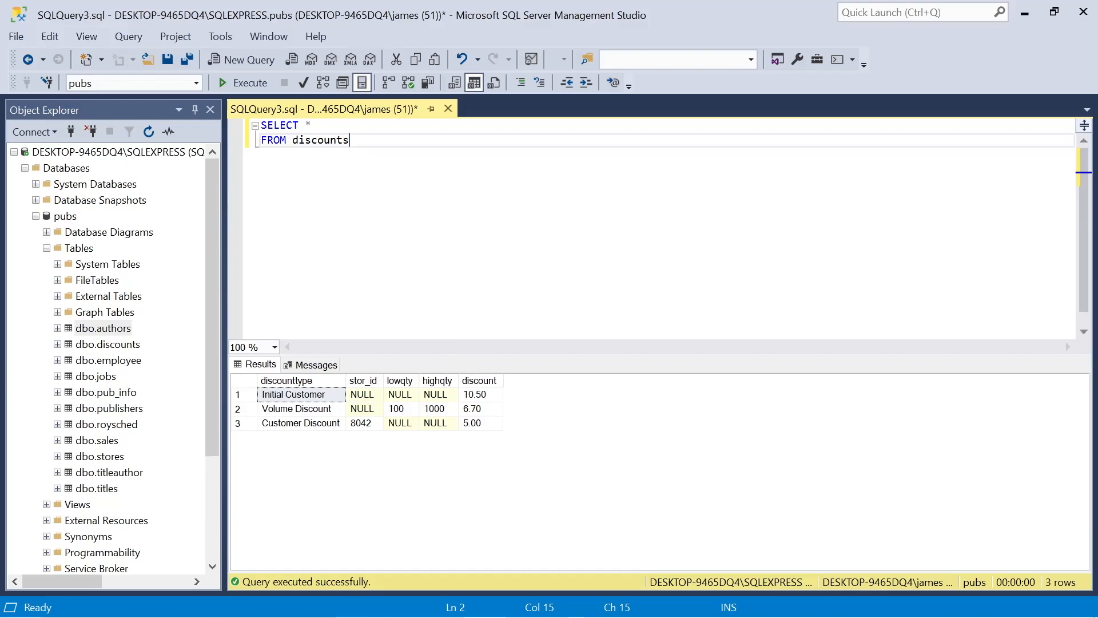
# Change the query's table to employee, execute it and browse the results
pyautogui.hotkey('ctrl', 'shift', 'Left')
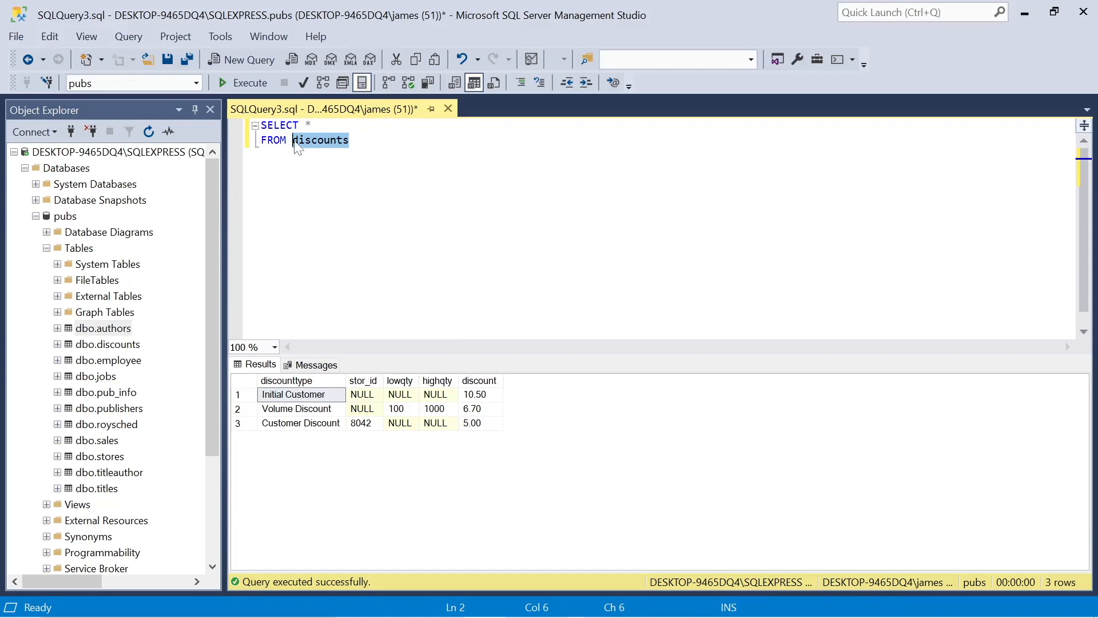
pyautogui.press('Delete')
pyautogui.write('employee')
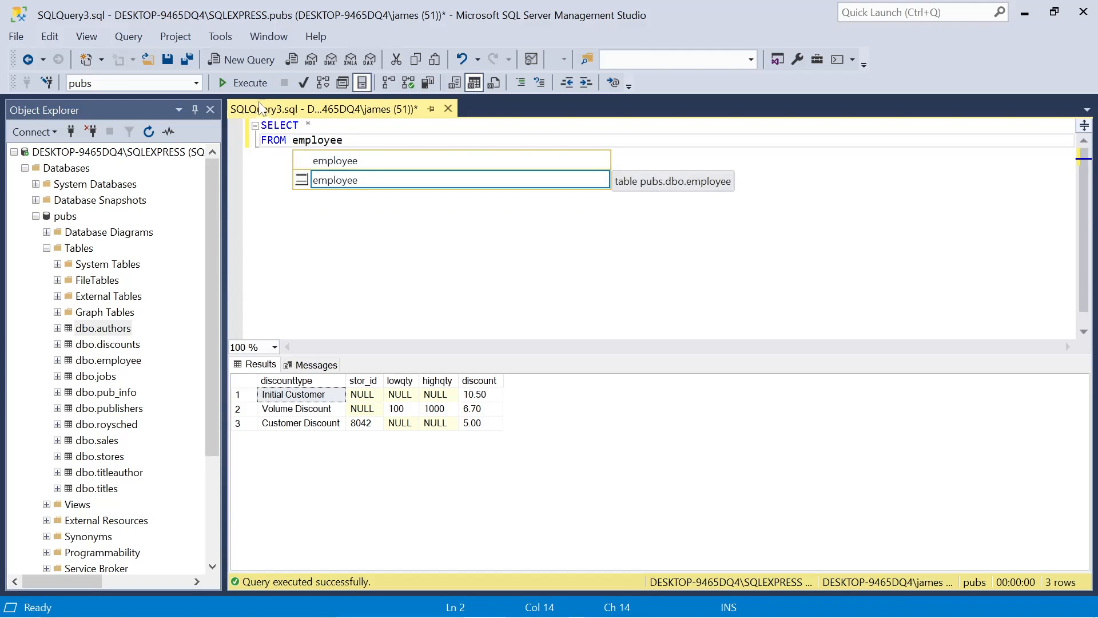
pyautogui.click(245, 84)
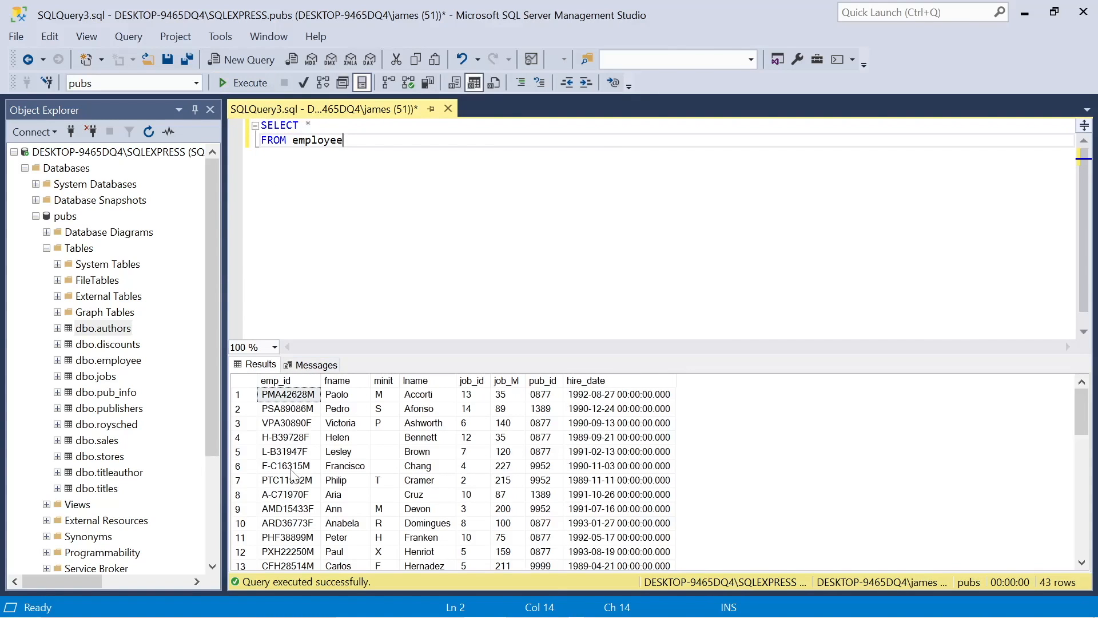
pyautogui.scroll(-3, 293, 474)
pyautogui.scroll(-8, 275, 447)
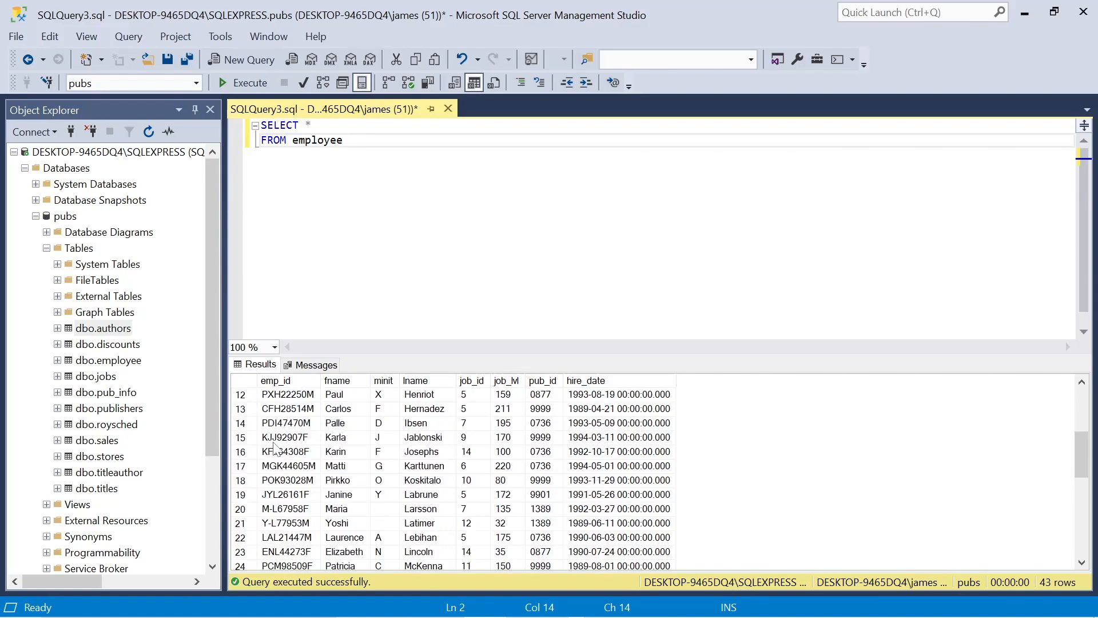
pyautogui.scroll(-2, 275, 447)
pyautogui.scroll(10, 275, 447)
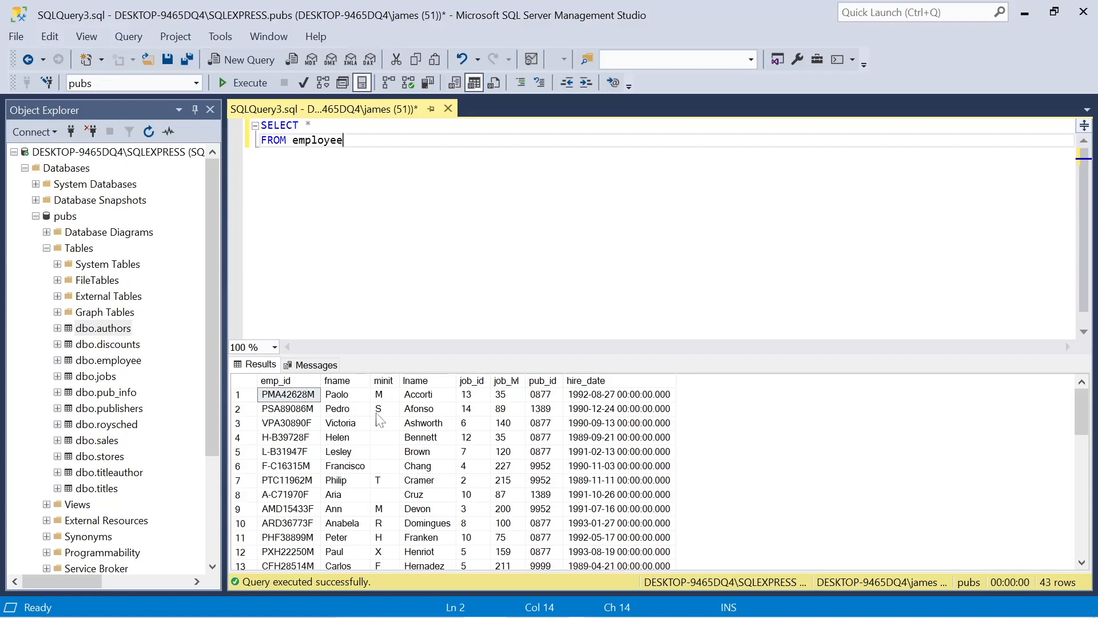
pyautogui.scroll(-2, 448, 436)
pyautogui.scroll(2, 448, 435)
# Add the filter WHERE job_id = 5 to the employee query and execute it
pyautogui.press('Return')
pyautogui.write('W')
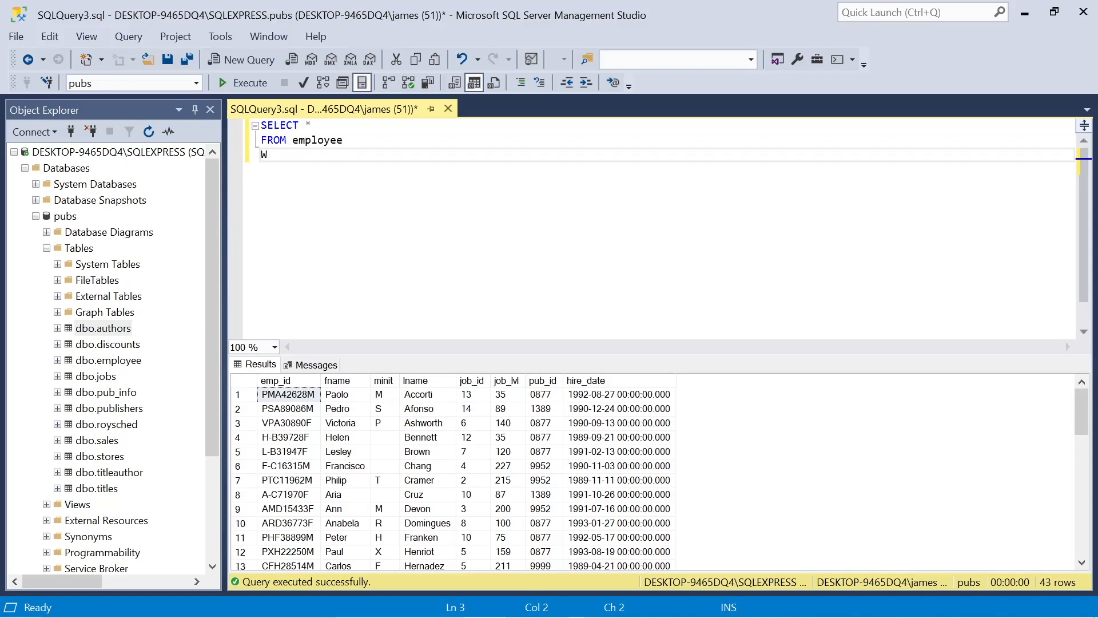
pyautogui.write('HERE job_')
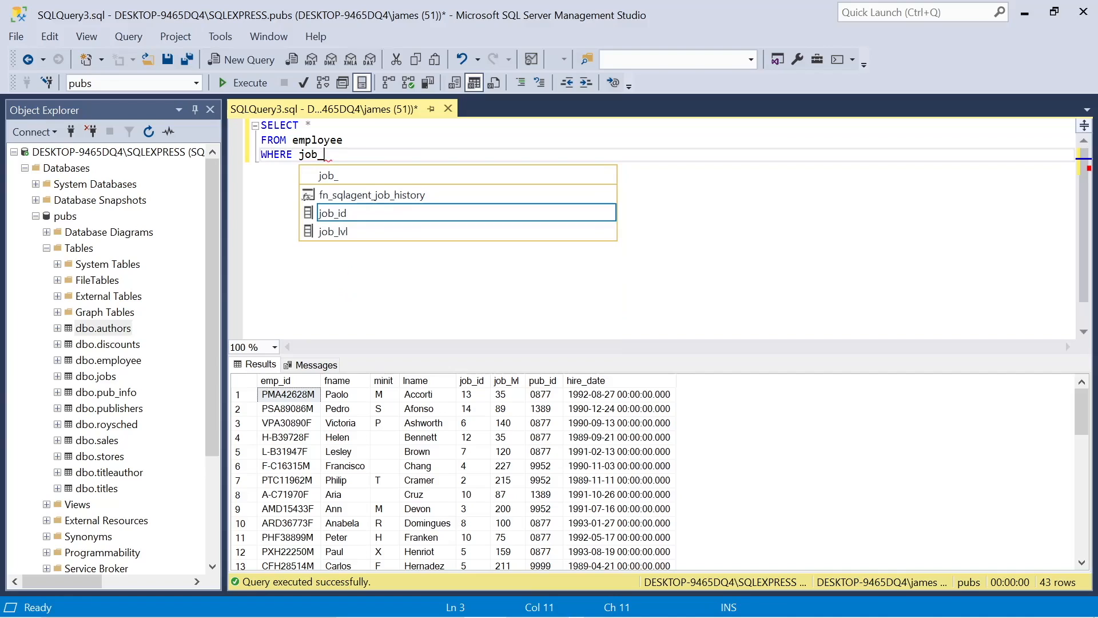
pyautogui.write('id =')
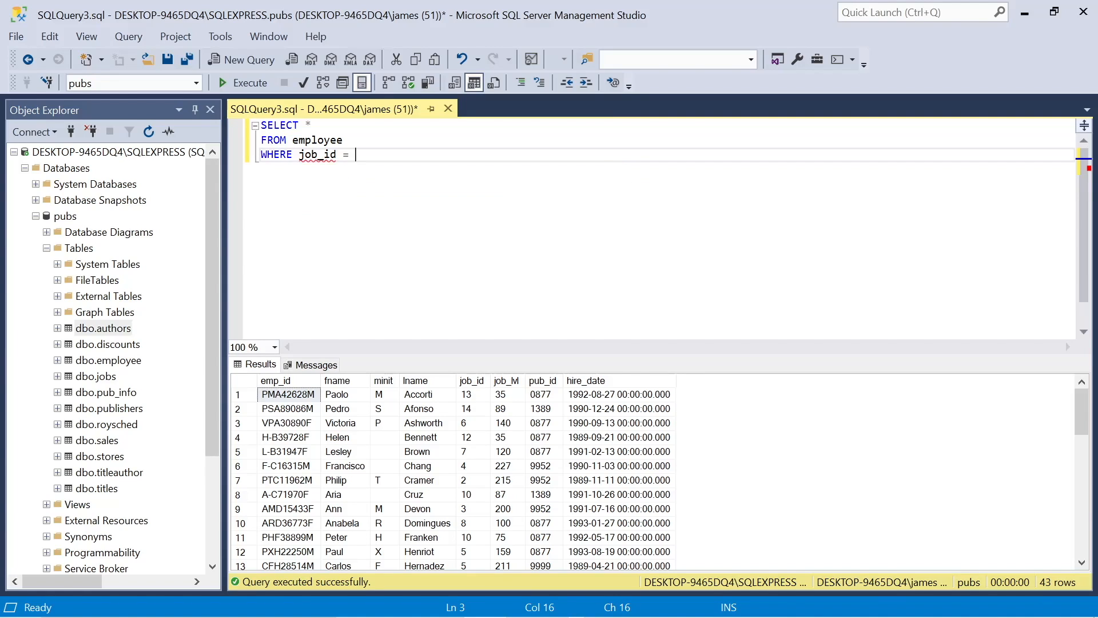
pyautogui.write(' 5')
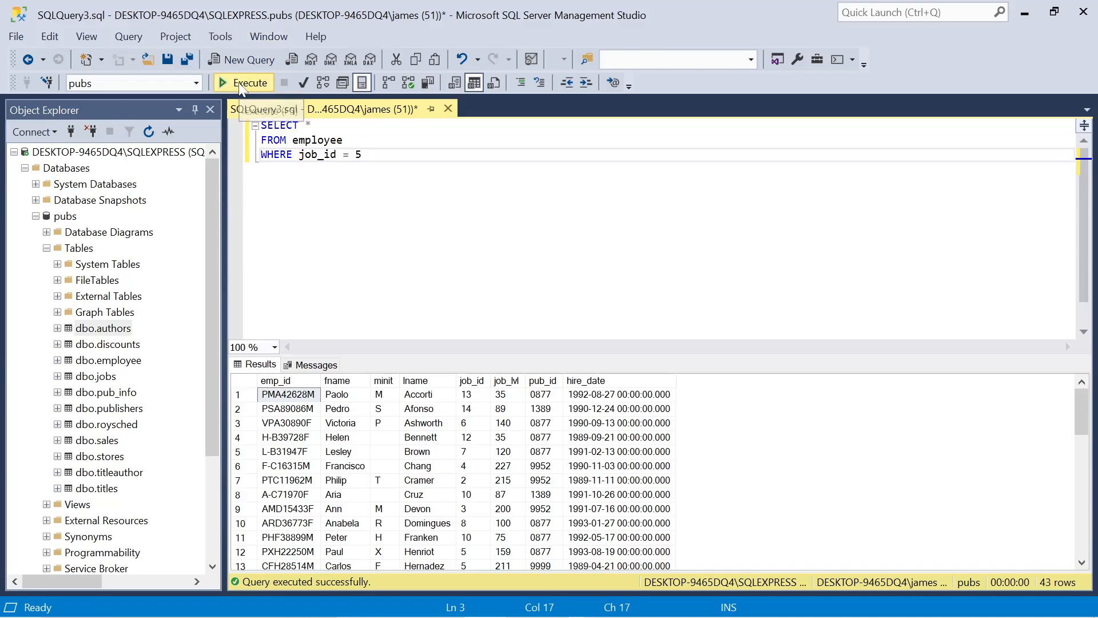
pyautogui.click(240, 84)
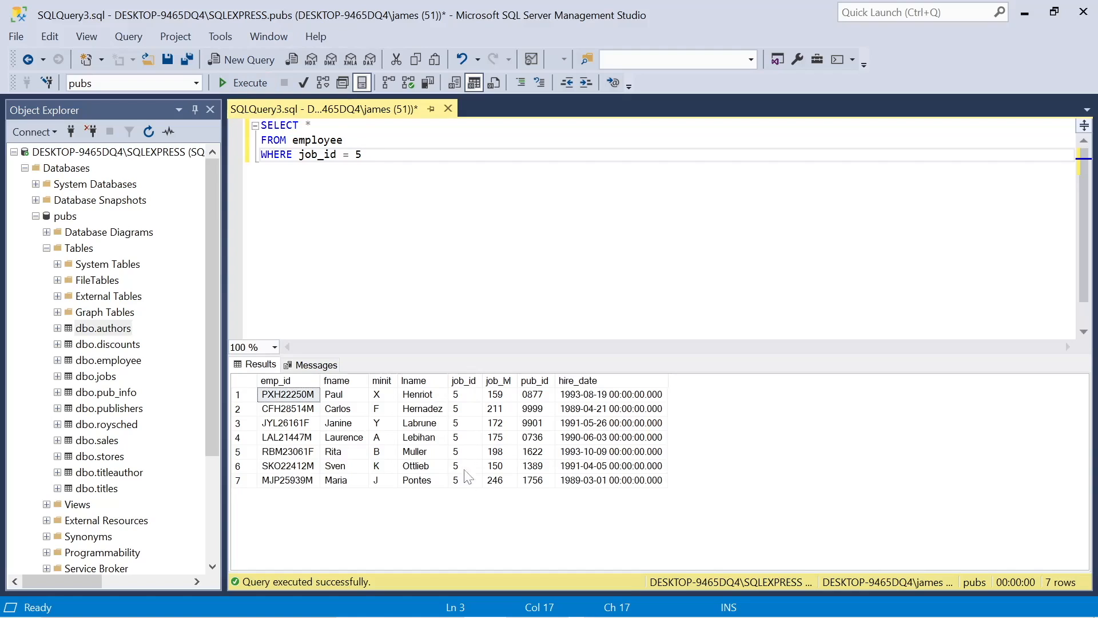